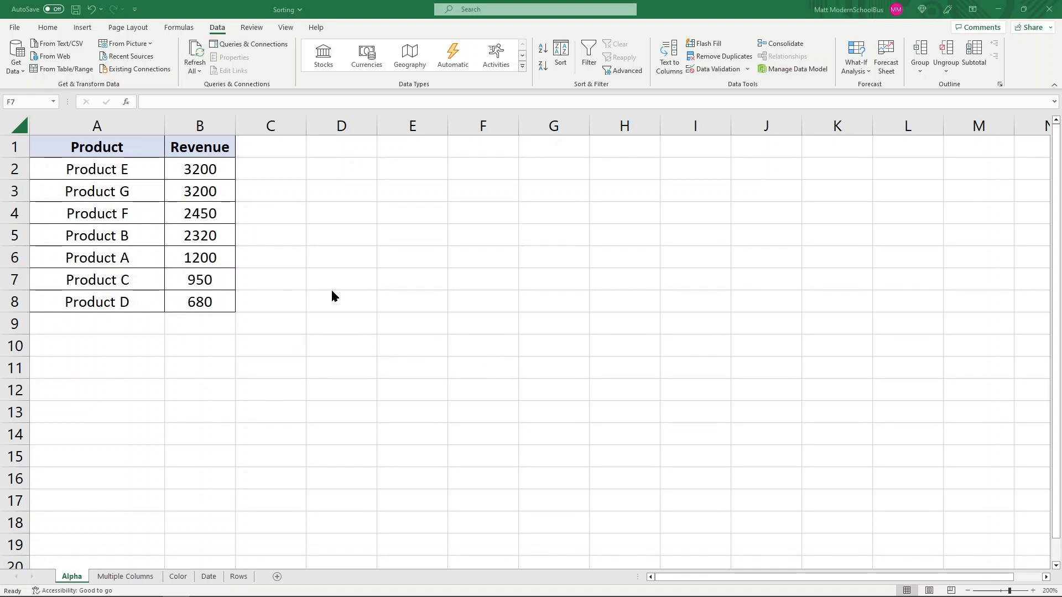
drag(97, 147, 97, 302)
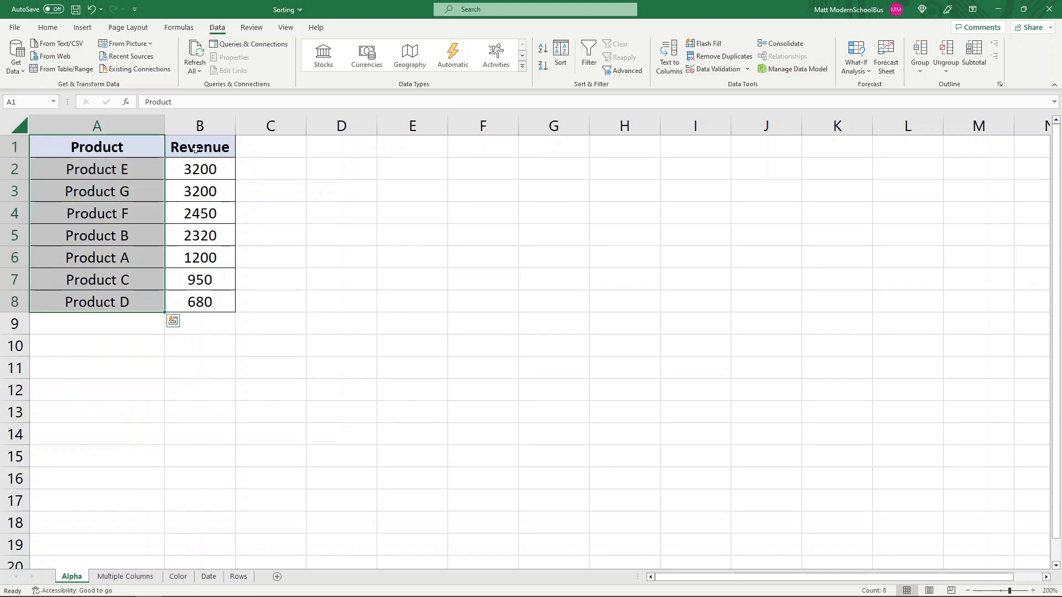
drag(199, 146, 199, 302)
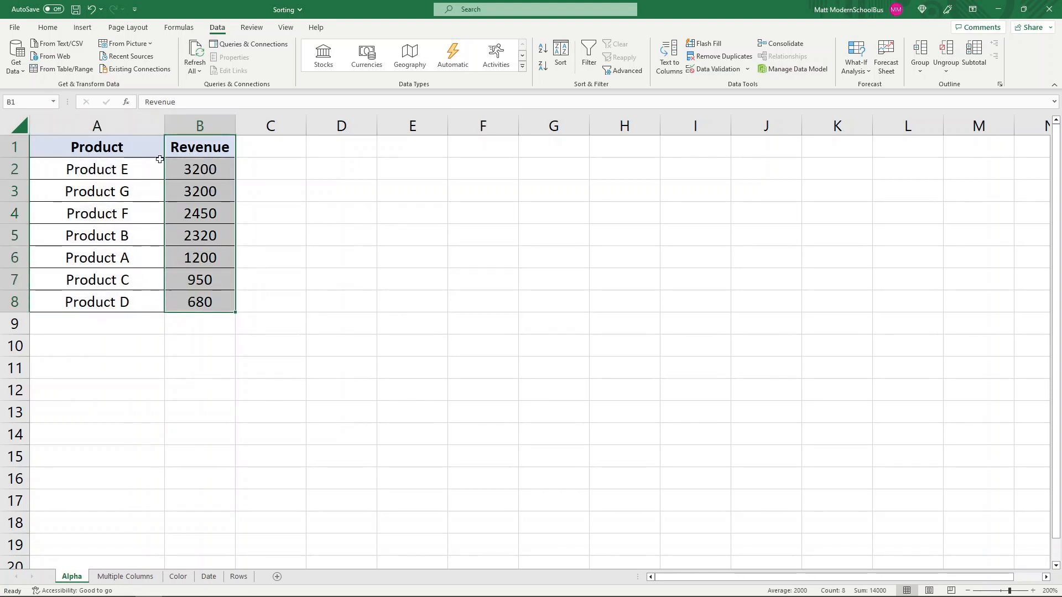
click(119, 129)
click(101, 169)
drag(112, 192, 161, 303)
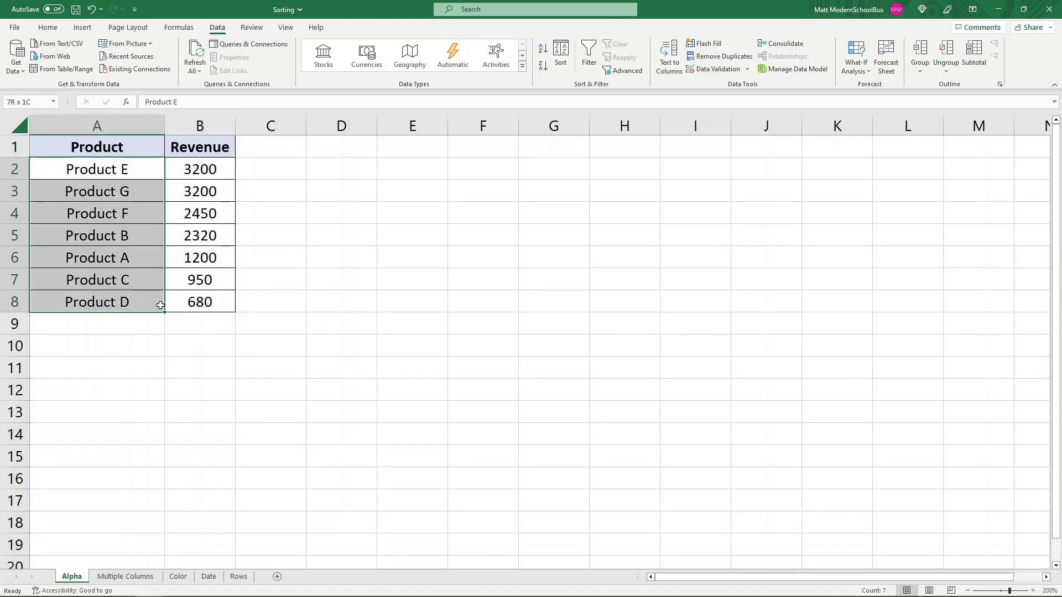
click(410, 356)
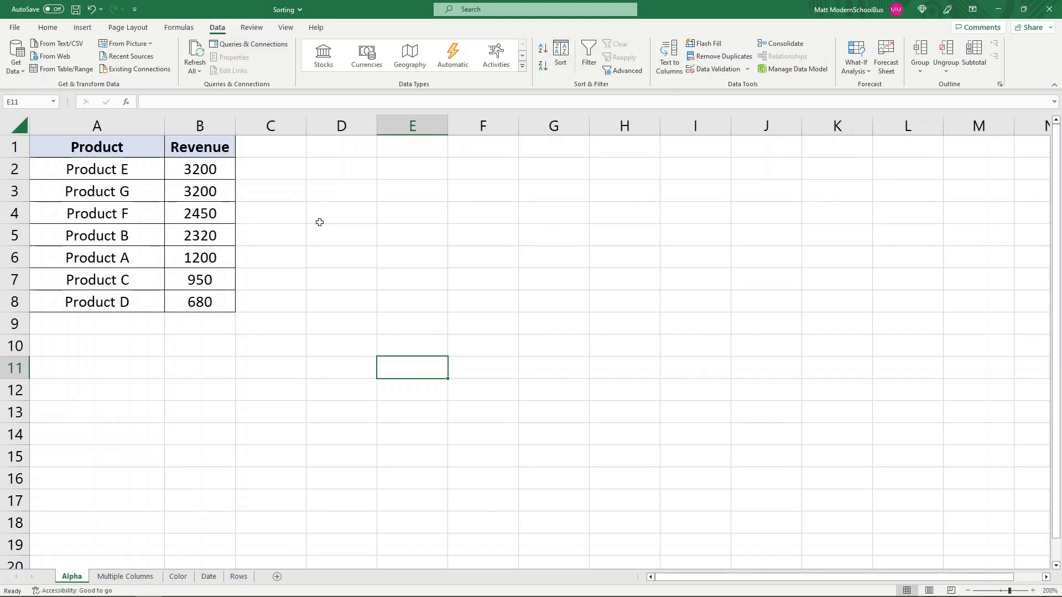
- Select columns A and B together and sort the rows by product name from A to Z
drag(127, 145, 207, 303)
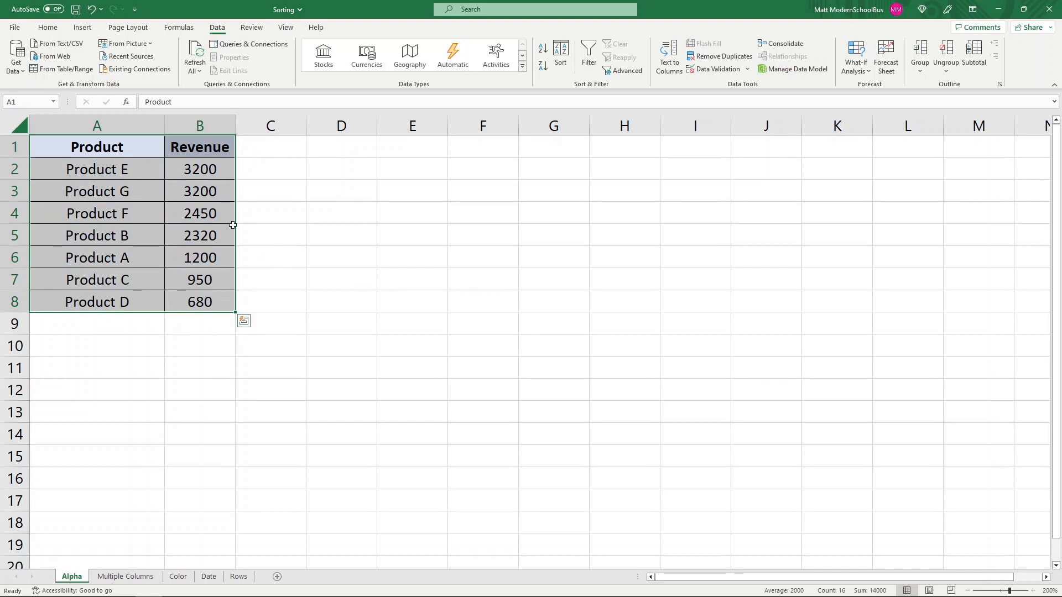
drag(111, 147, 194, 300)
drag(97, 125, 193, 120)
drag(95, 127, 196, 126)
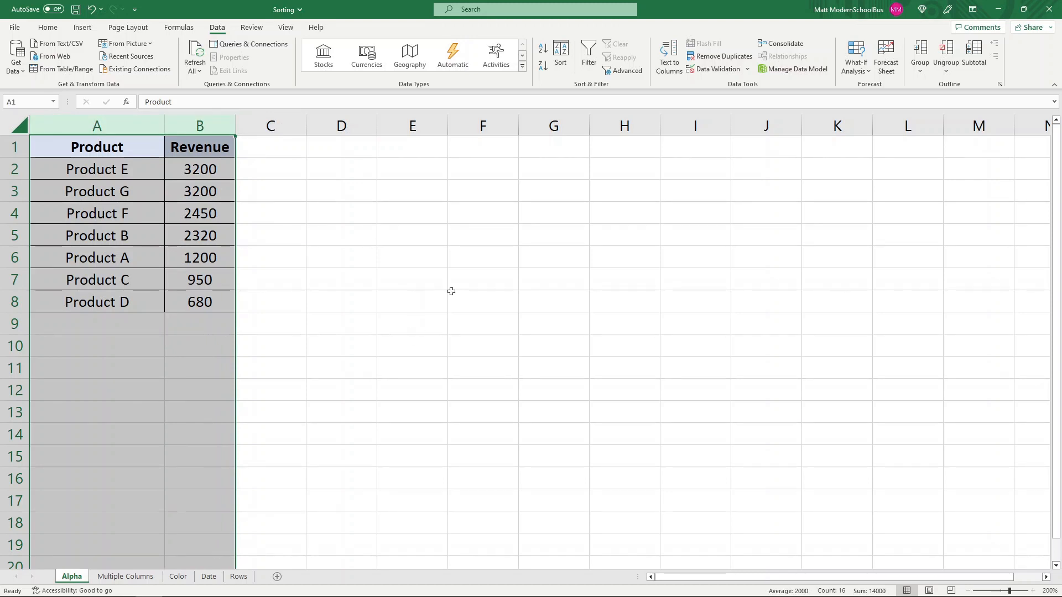
click(542, 52)
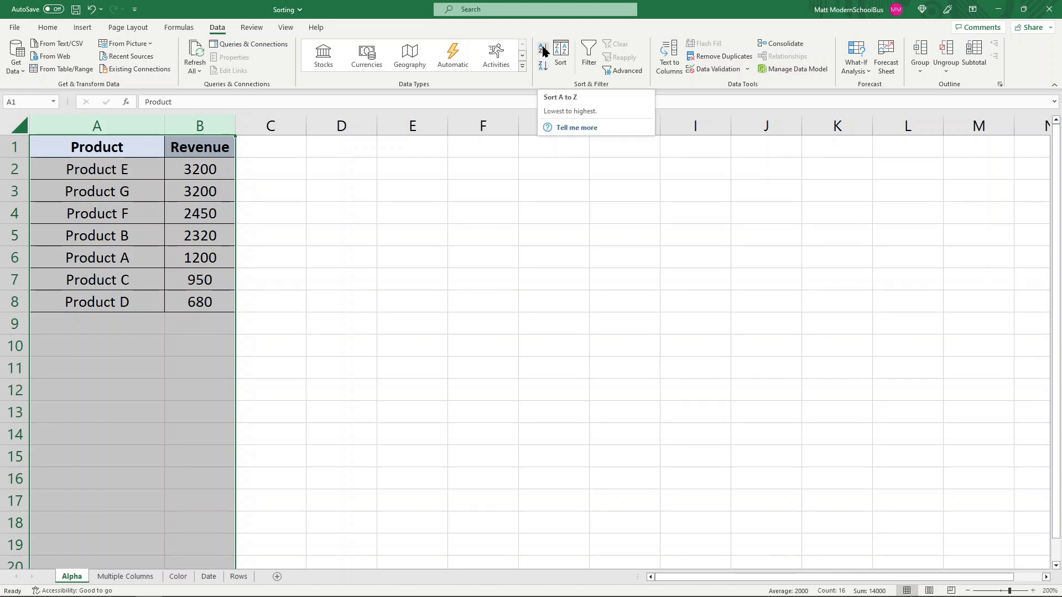
click(543, 51)
click(122, 173)
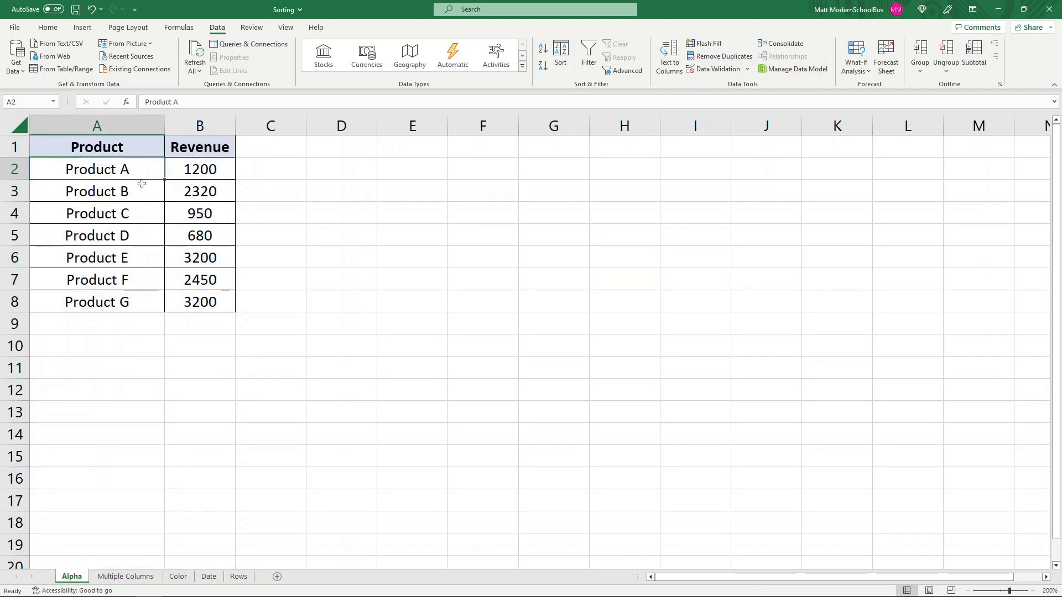
click(140, 190)
click(135, 219)
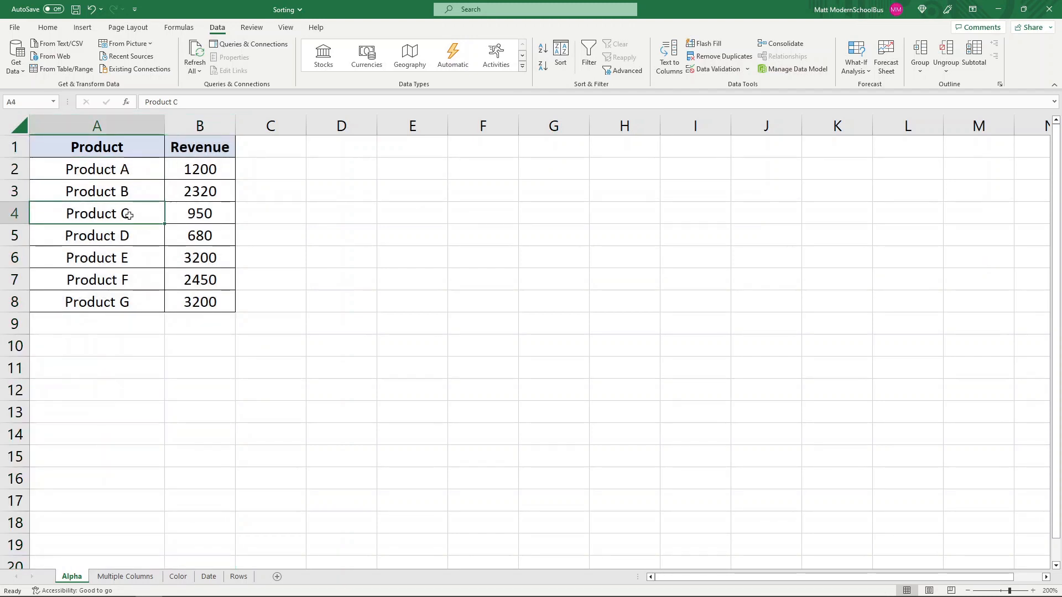
- Select the whole Product and Revenue table and sort it by product name from Z to A
click(380, 275)
drag(101, 148, 221, 303)
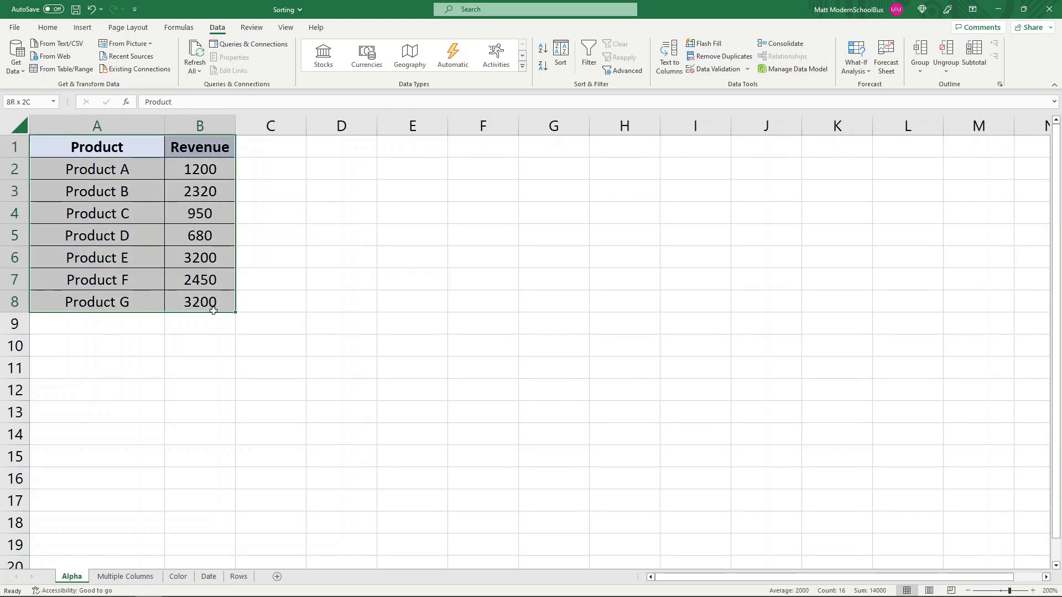
click(542, 67)
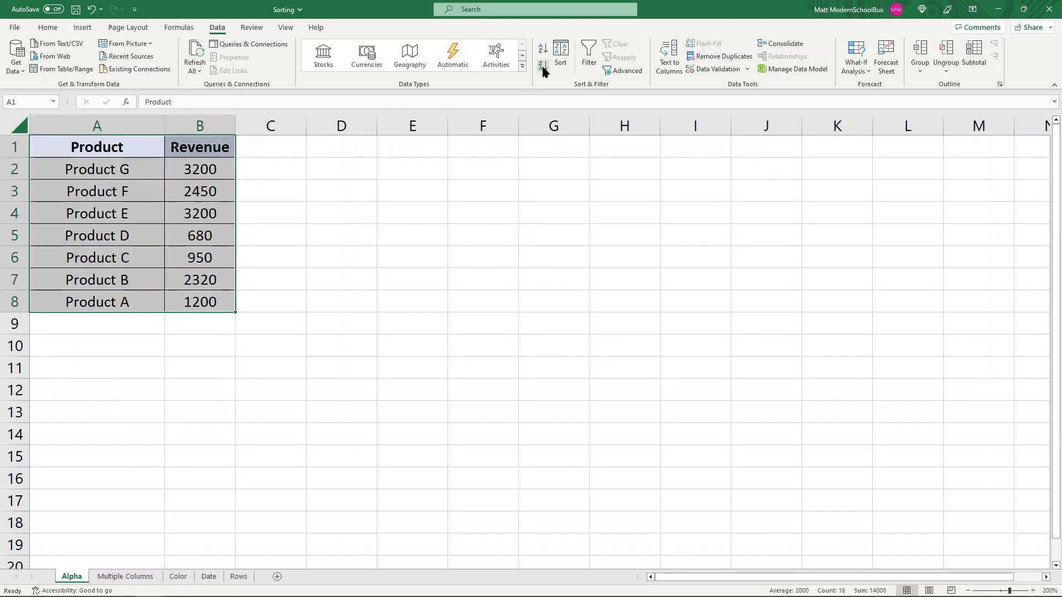
click(119, 168)
click(133, 194)
click(128, 215)
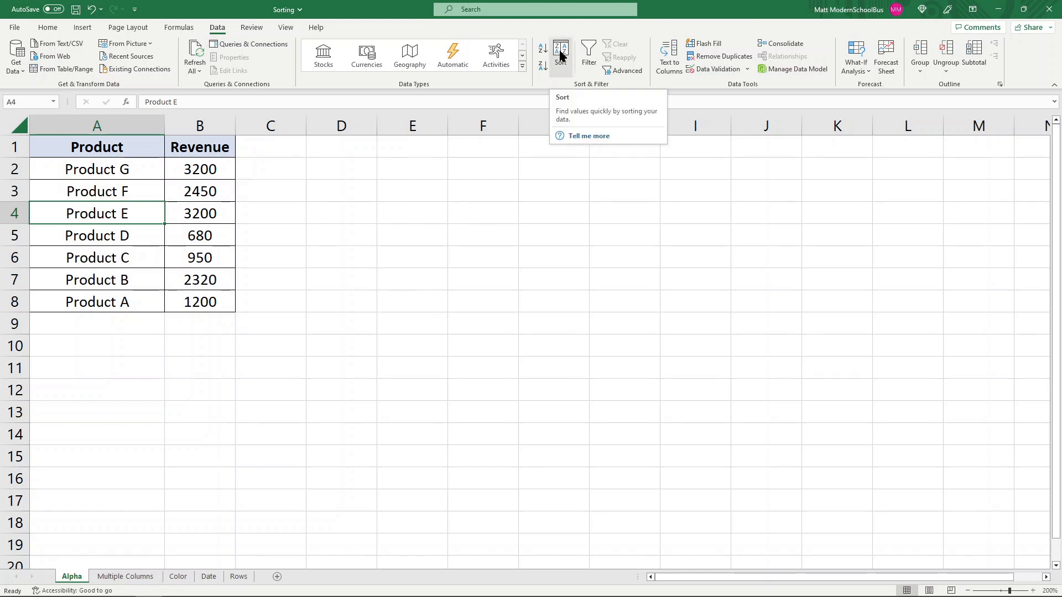
- Custom-sort the table A1:B8 with headers by Product on cell values, using the order A to Z
click(334, 336)
drag(100, 145, 190, 301)
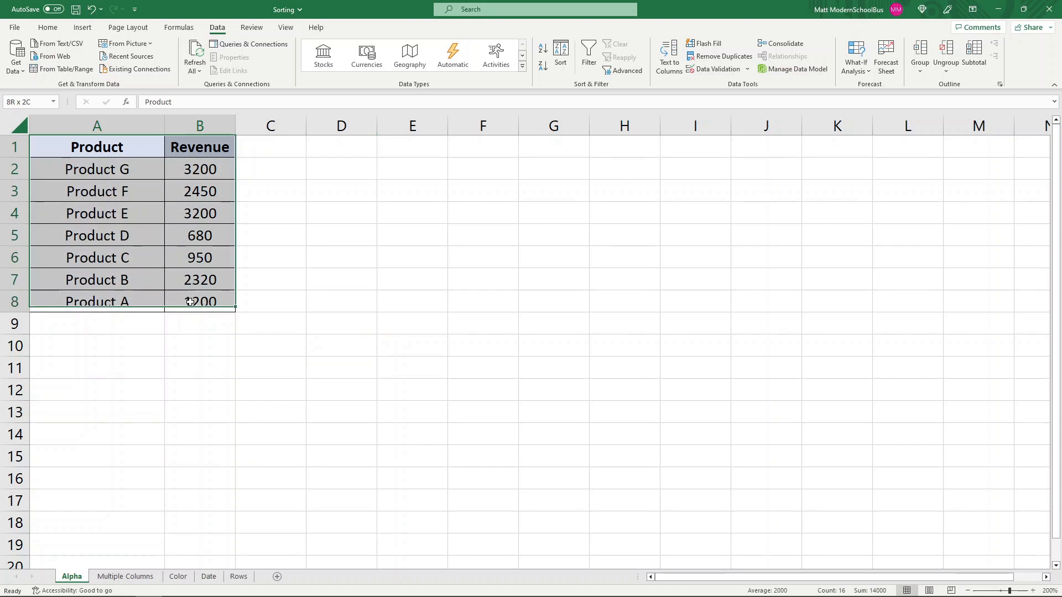
click(561, 52)
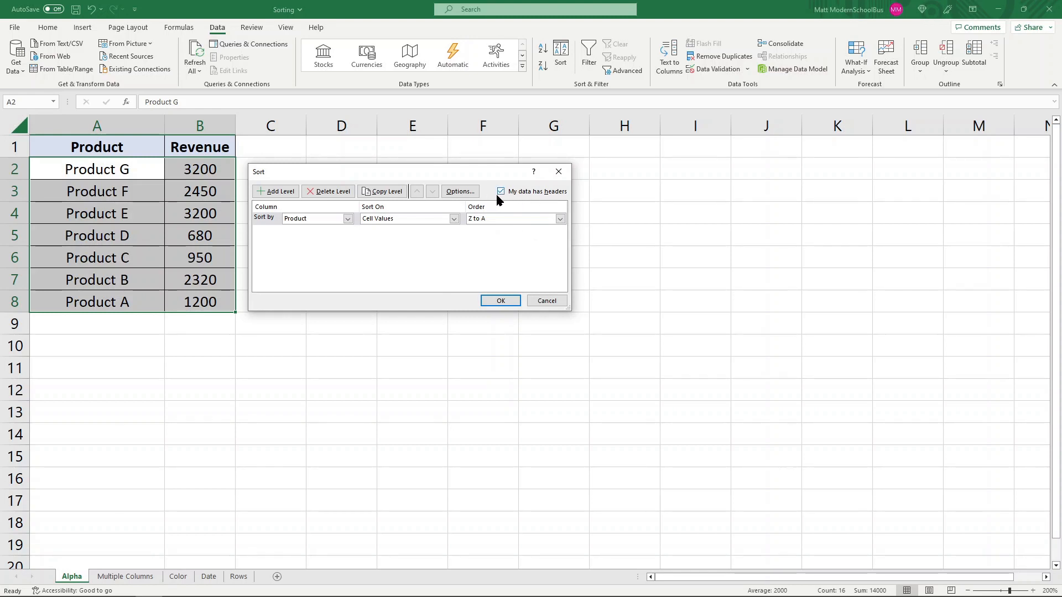
click(520, 194)
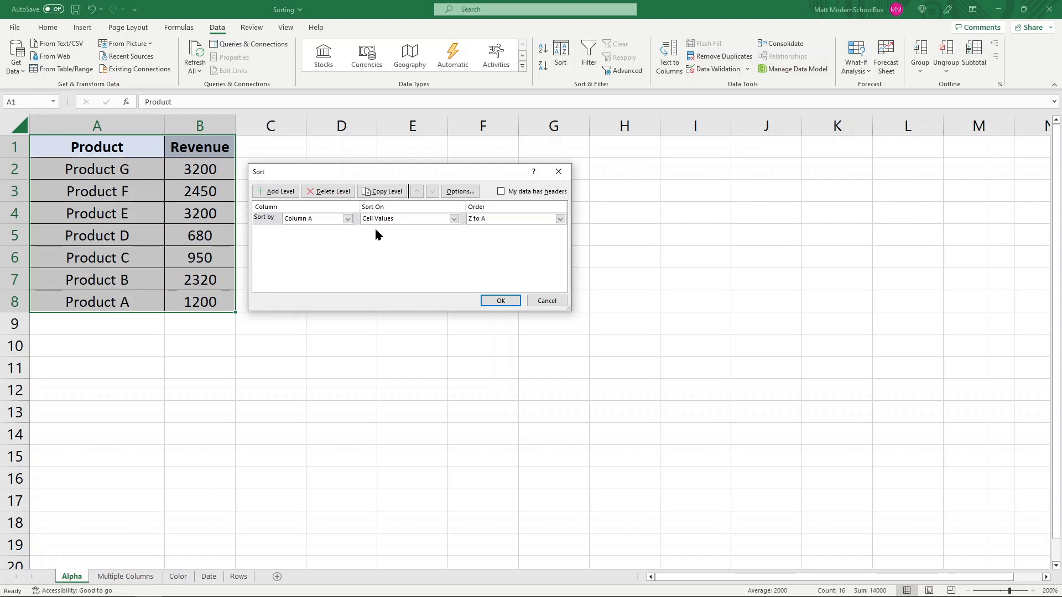
click(515, 193)
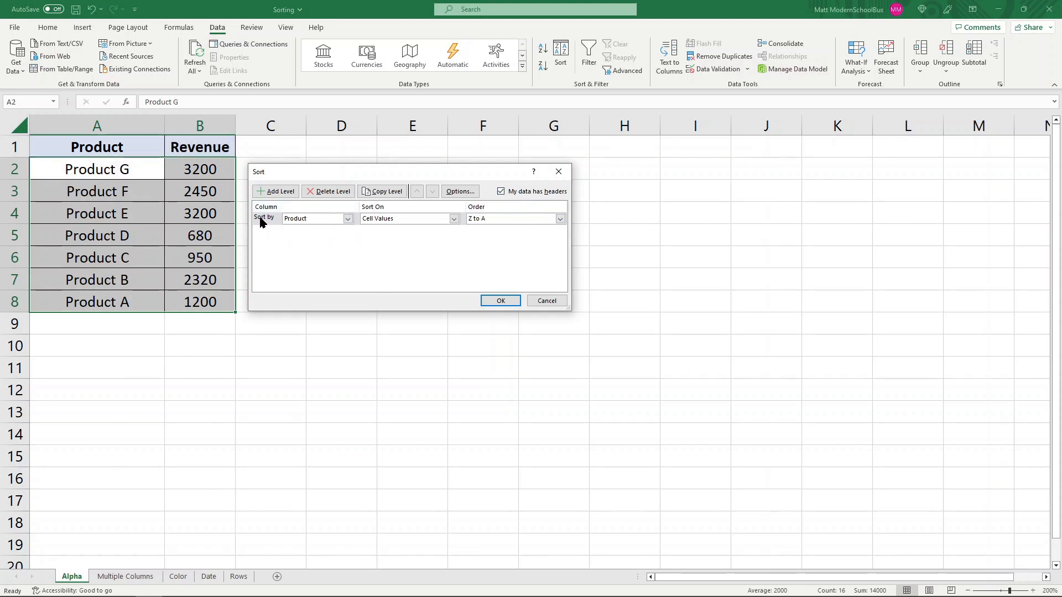
click(480, 221)
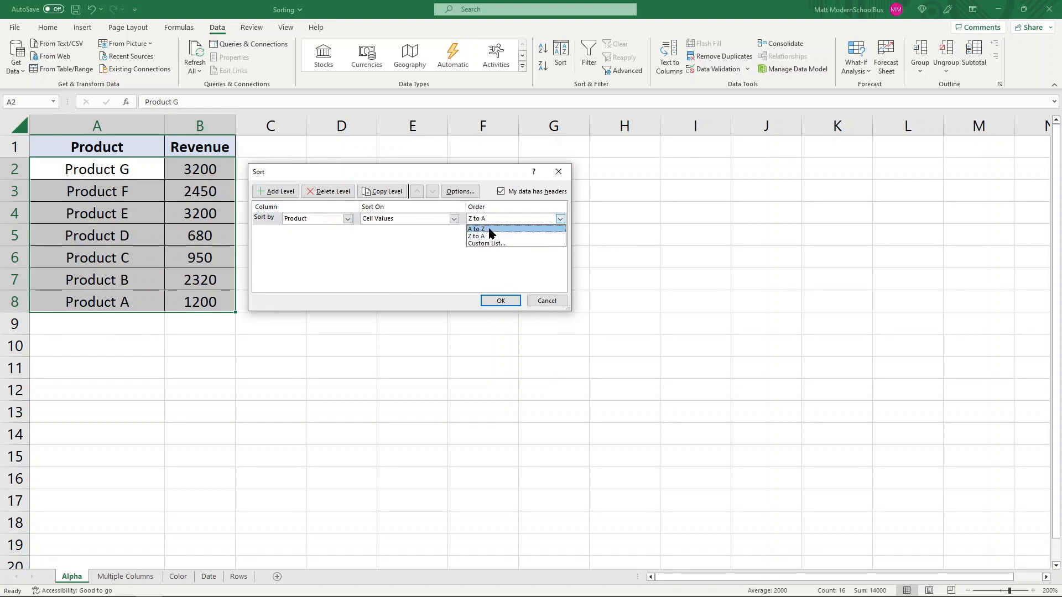
click(490, 230)
click(498, 300)
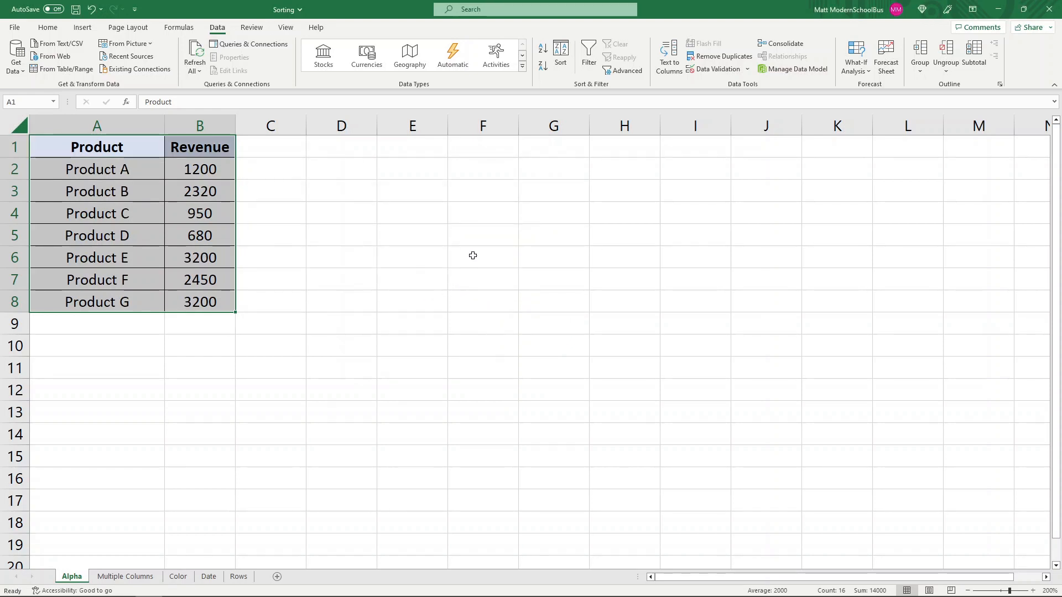
- Custom-sort the table A1:B8 by Revenue on cell values, using the order Largest to Smallest
click(205, 123)
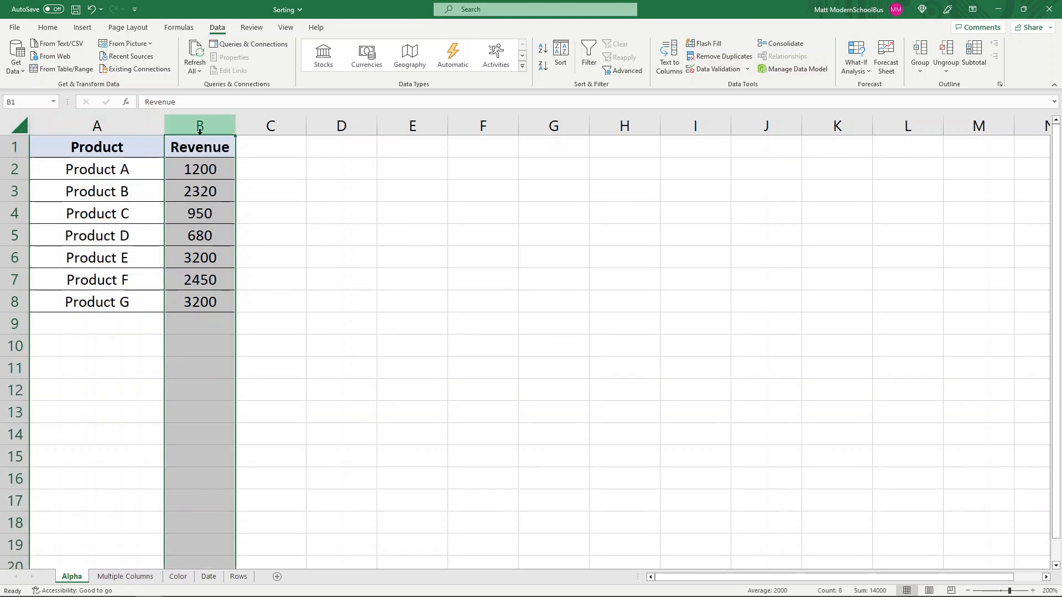
click(358, 215)
drag(123, 147, 211, 307)
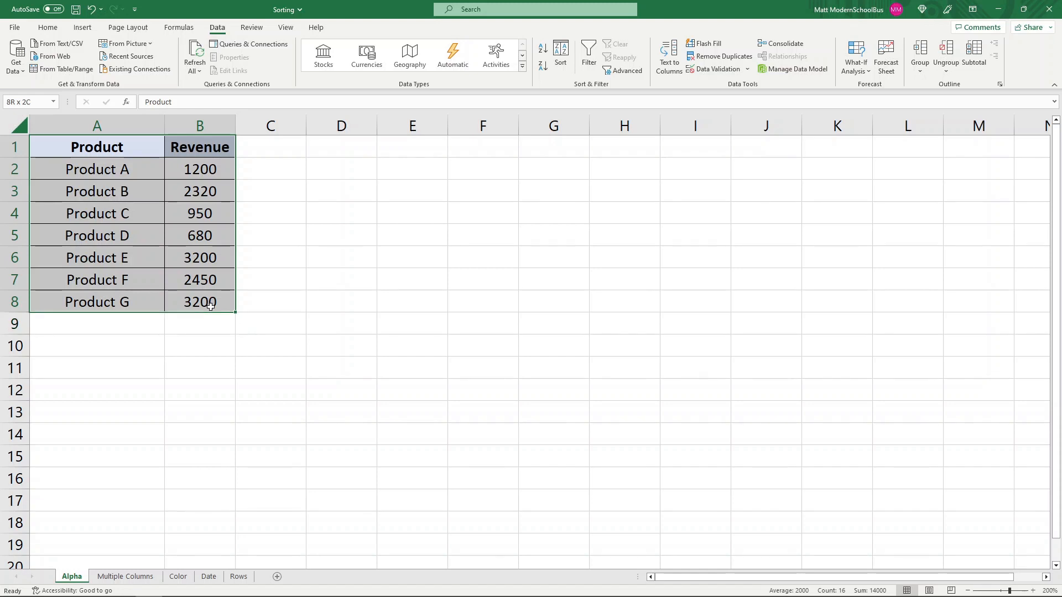
click(560, 53)
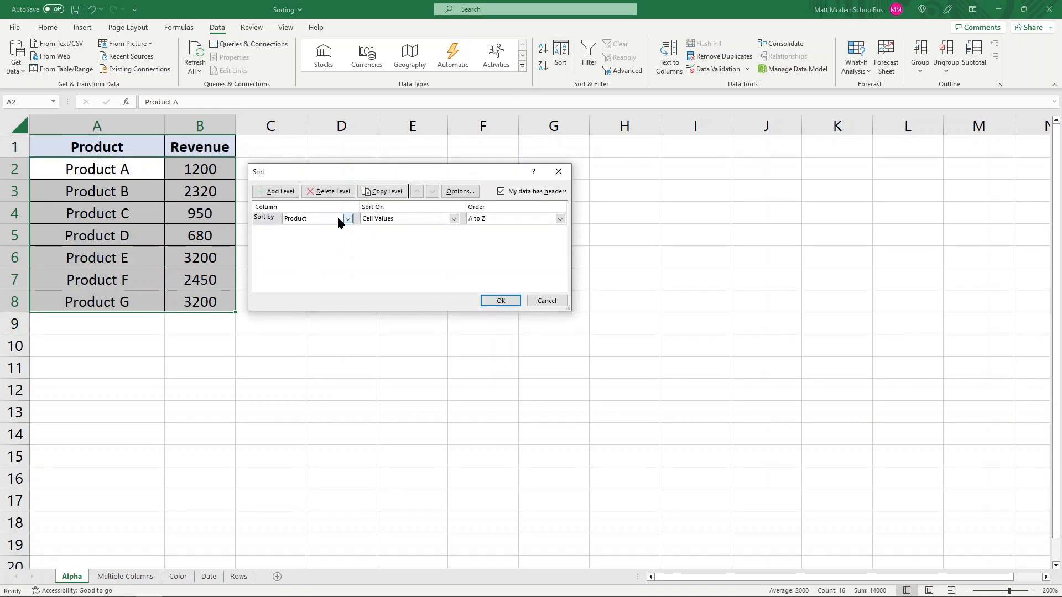
click(348, 219)
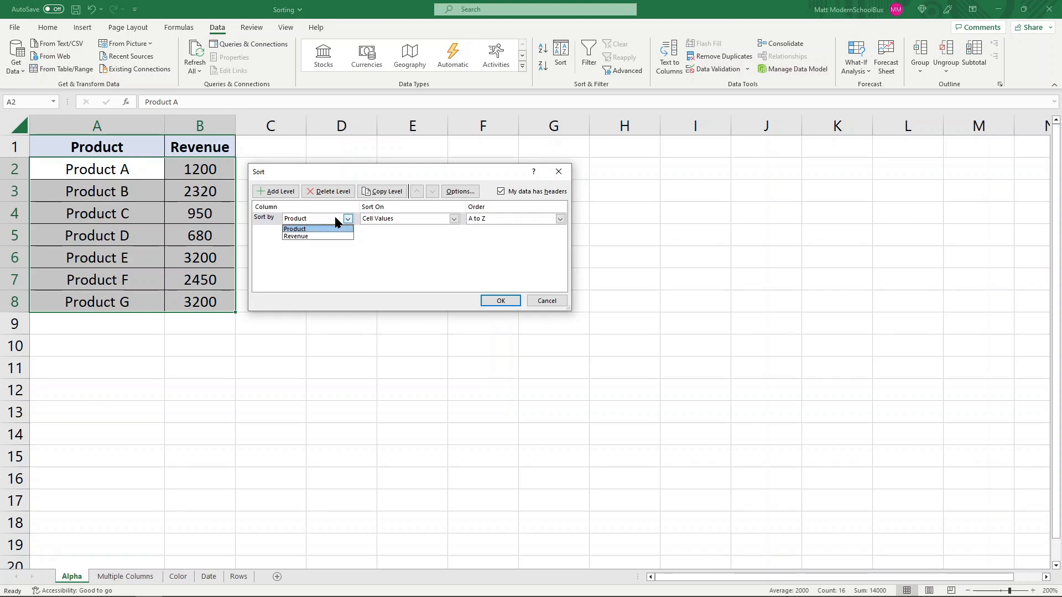
click(308, 236)
click(485, 221)
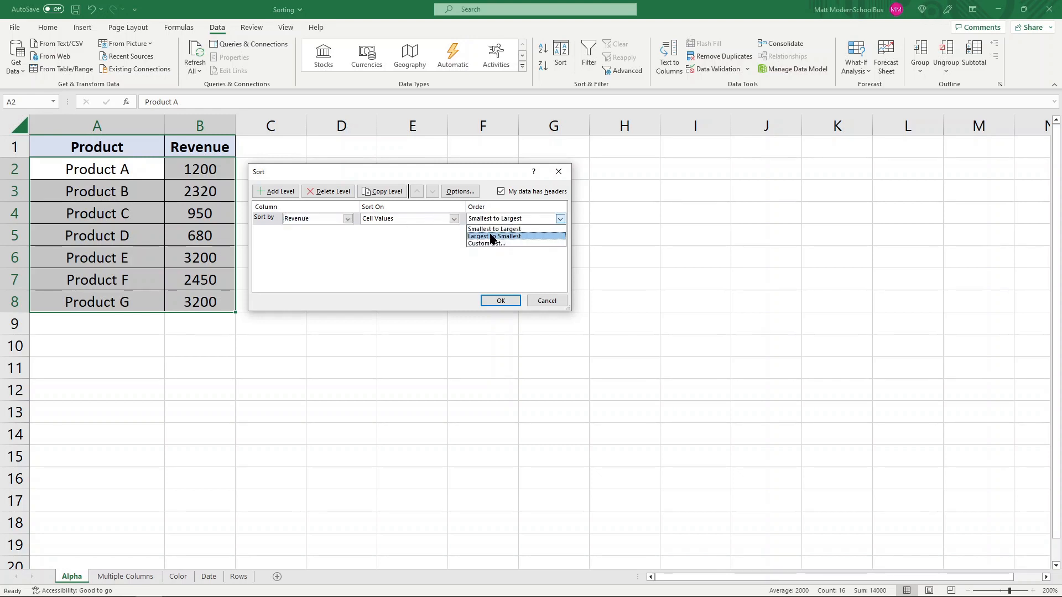
click(483, 239)
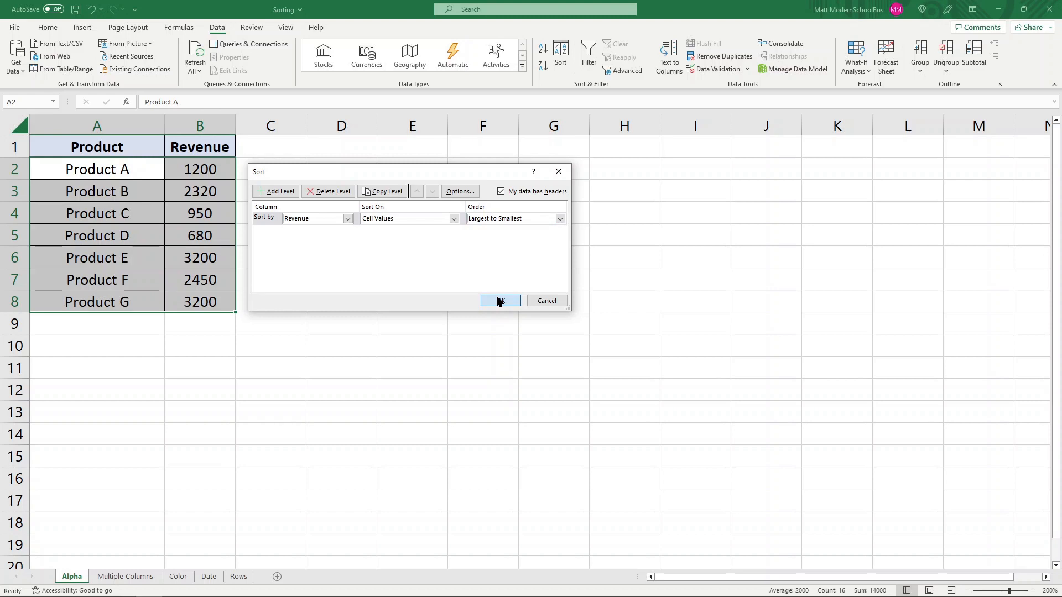
click(498, 300)
click(316, 275)
drag(204, 168, 206, 195)
click(289, 211)
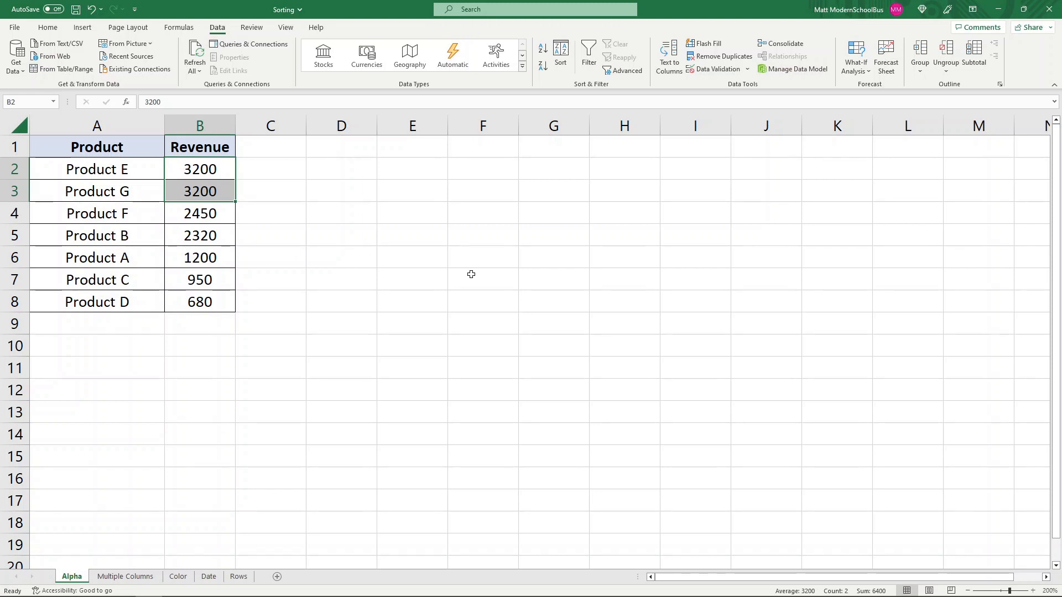
- Open the Multiple Columns sheet and look over its Branch, Product and Revenue columns
click(186, 452)
click(121, 576)
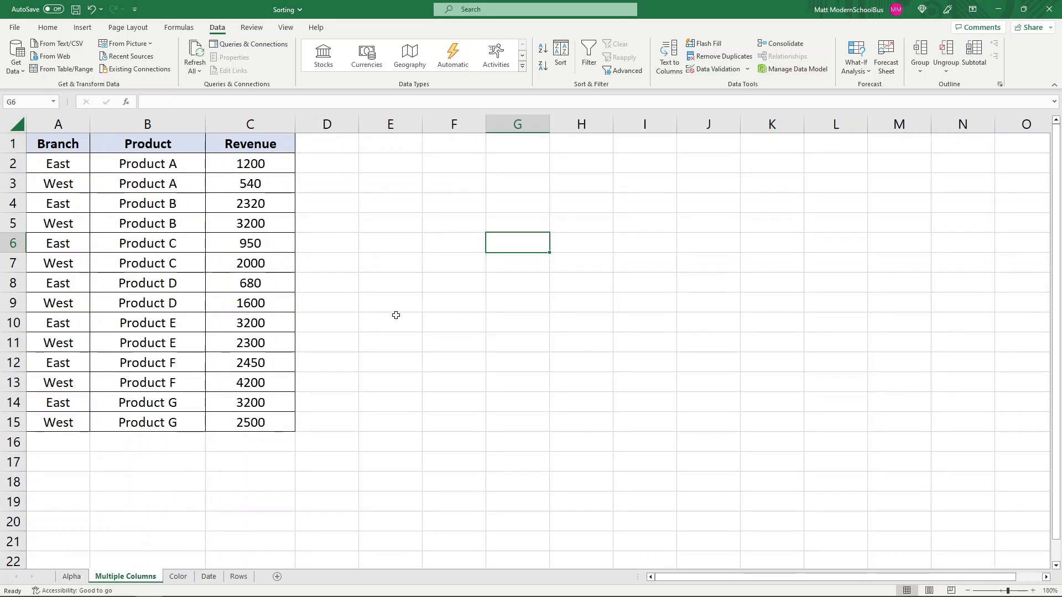
click(147, 124)
click(254, 125)
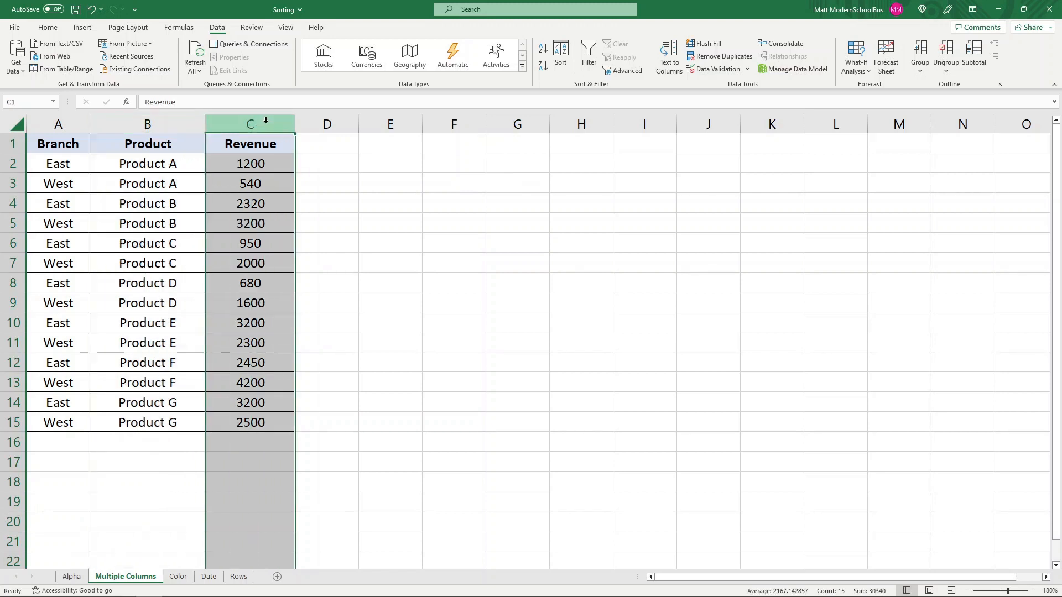
click(393, 245)
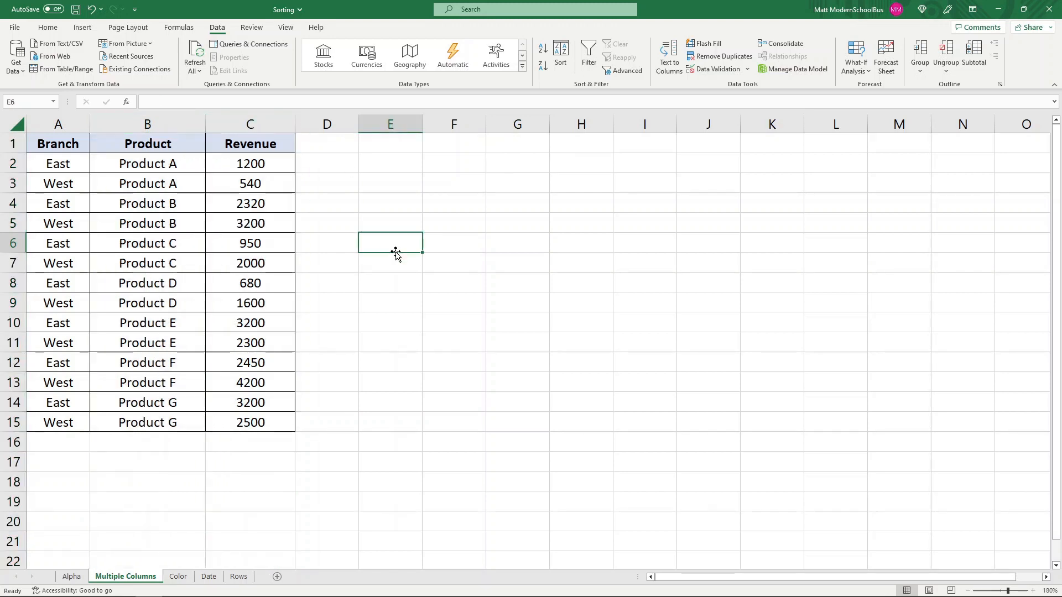
click(60, 124)
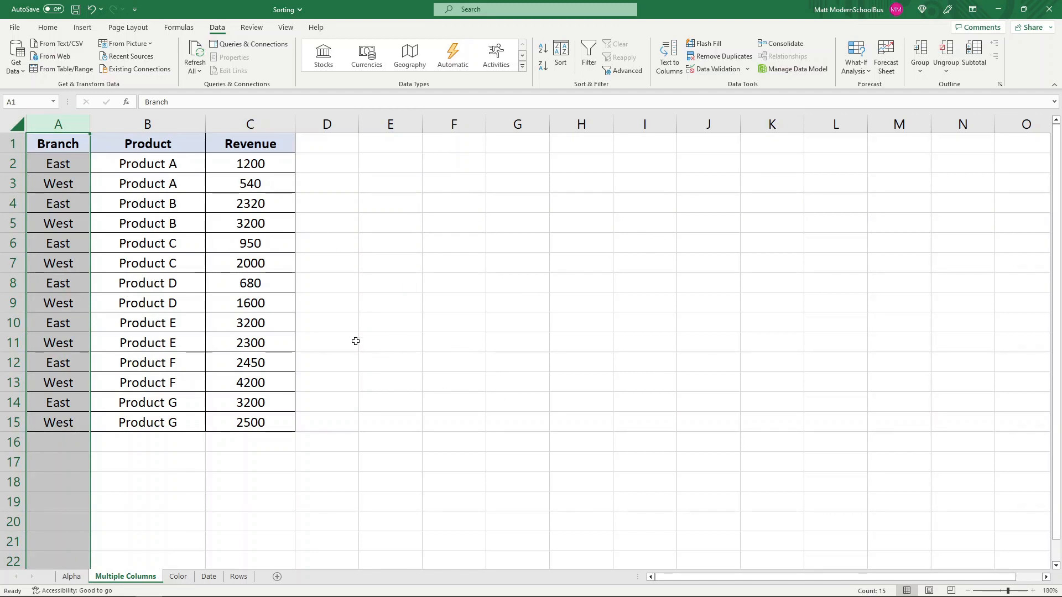
click(494, 309)
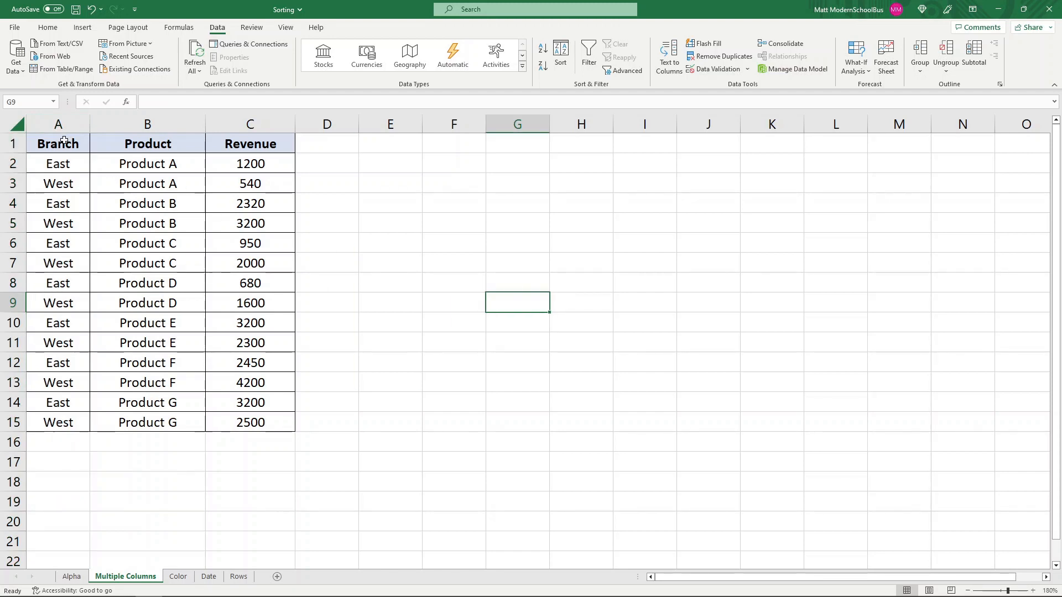
drag(66, 142, 243, 237)
click(451, 243)
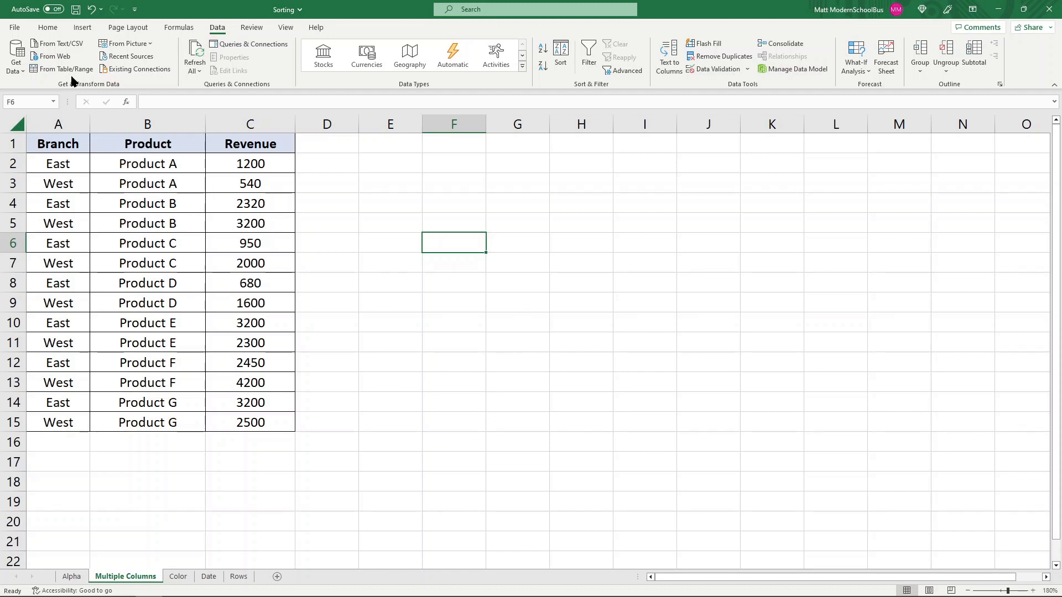
- Set up a custom sort of the table A1:C15 with headers by Branch on cell values, A to Z
drag(61, 145, 260, 425)
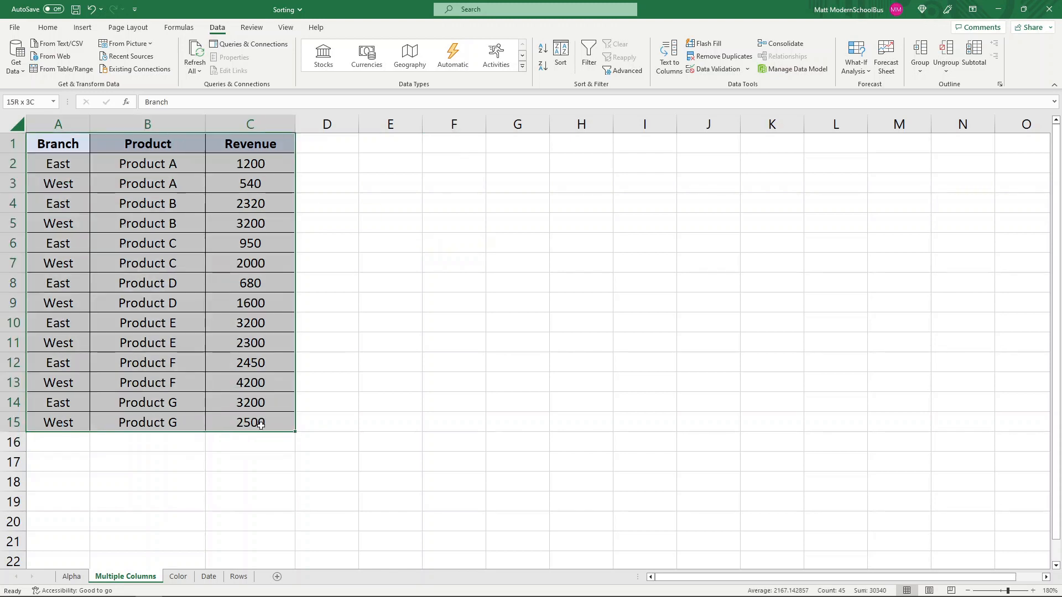
click(560, 51)
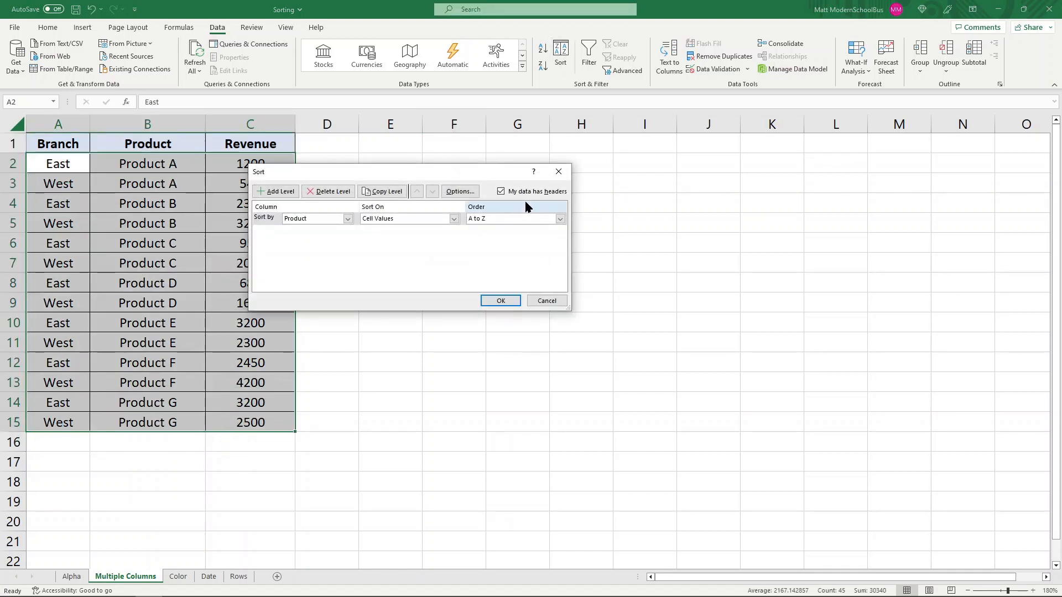
click(347, 219)
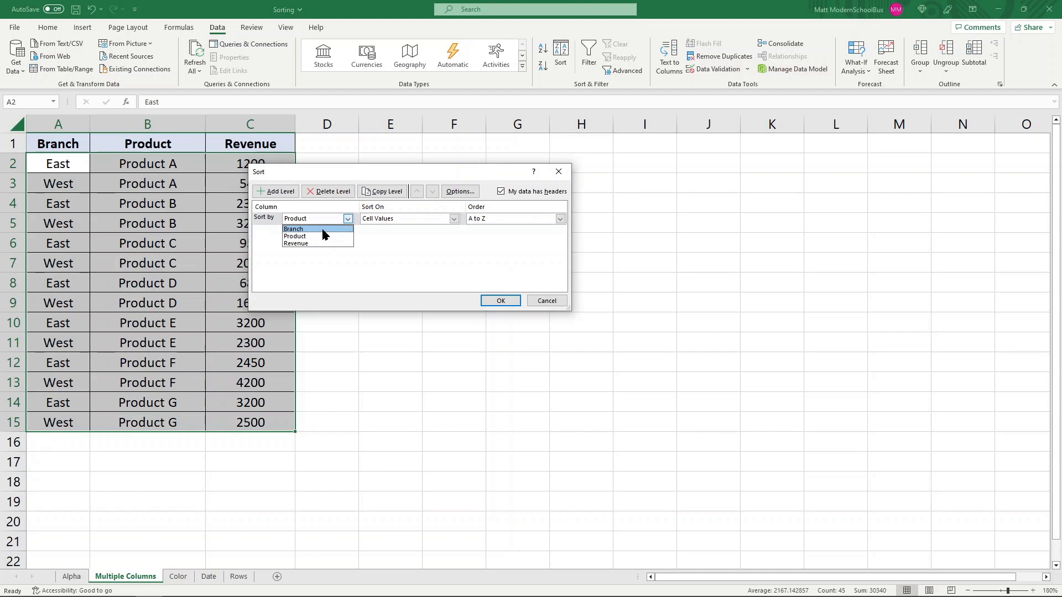
click(322, 230)
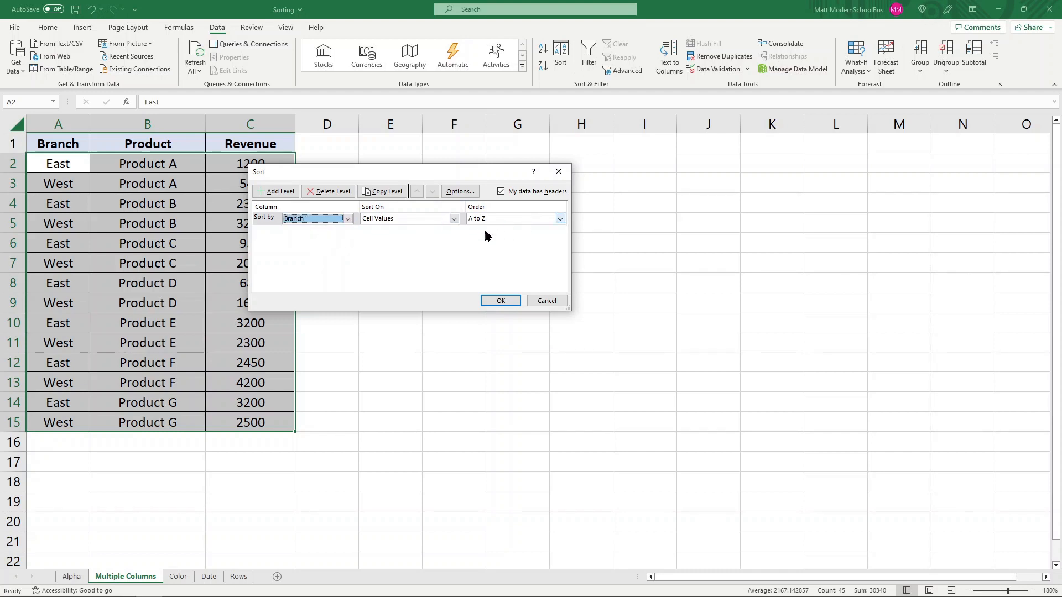
- Add a second sort level by Revenue from Largest to Smallest, apply the sort, and check the revenue order within each branch
click(276, 191)
click(348, 232)
click(311, 257)
click(502, 232)
click(497, 250)
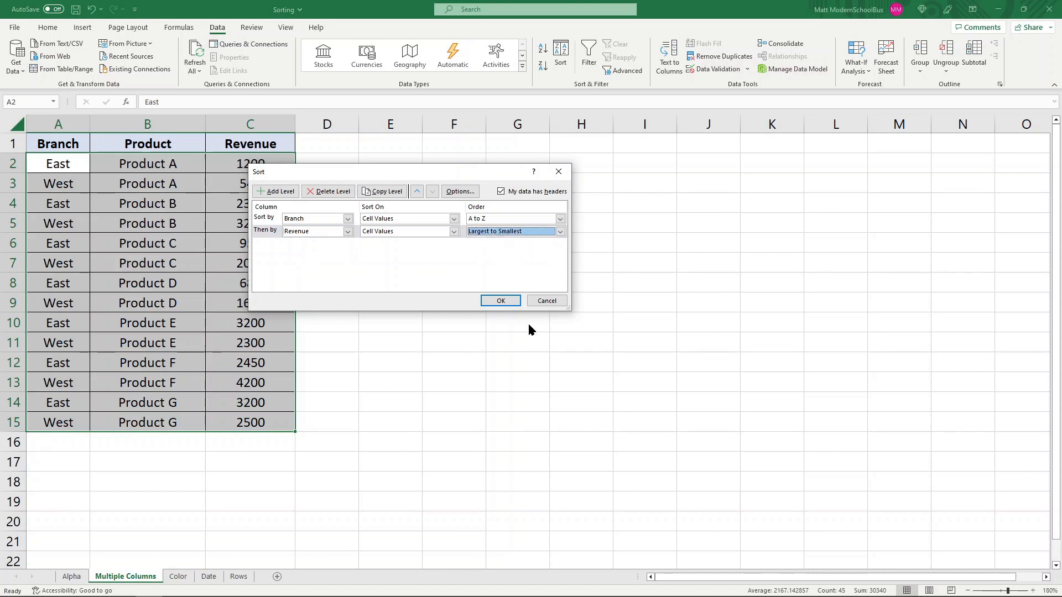
click(501, 301)
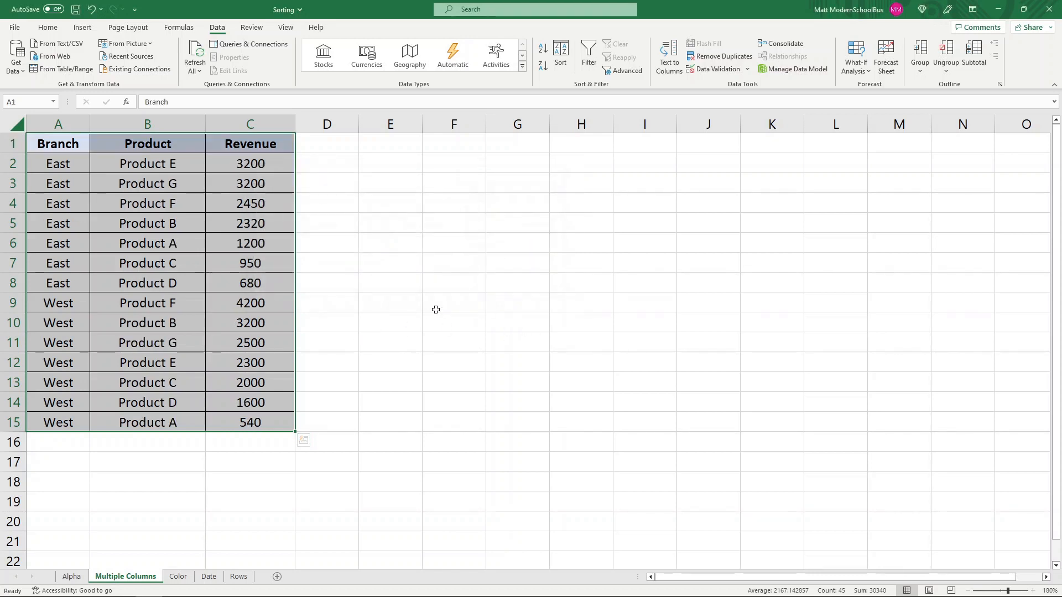
click(429, 307)
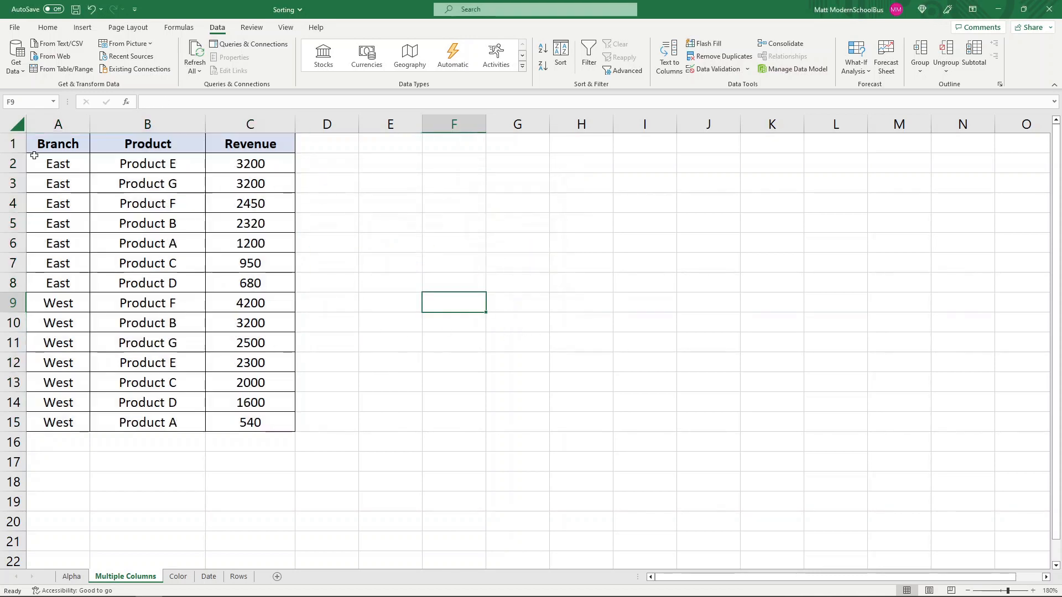
click(264, 164)
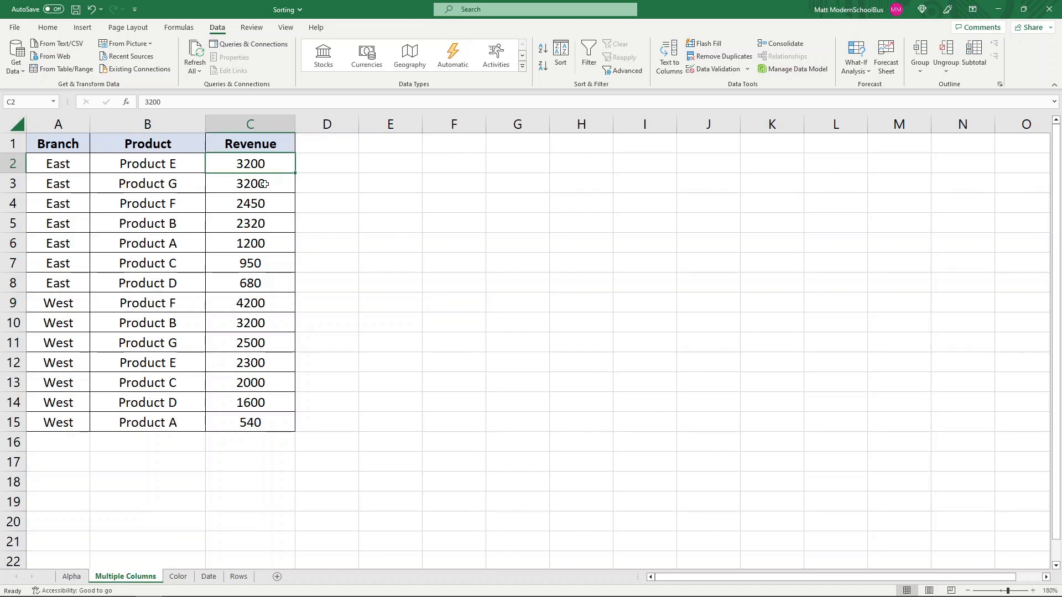
click(63, 302)
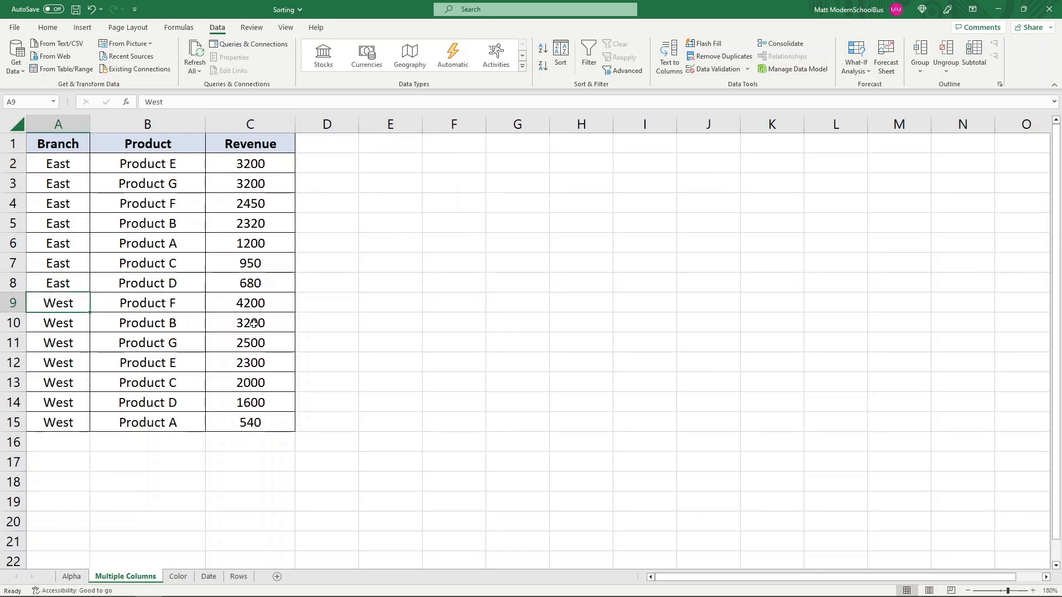
click(260, 302)
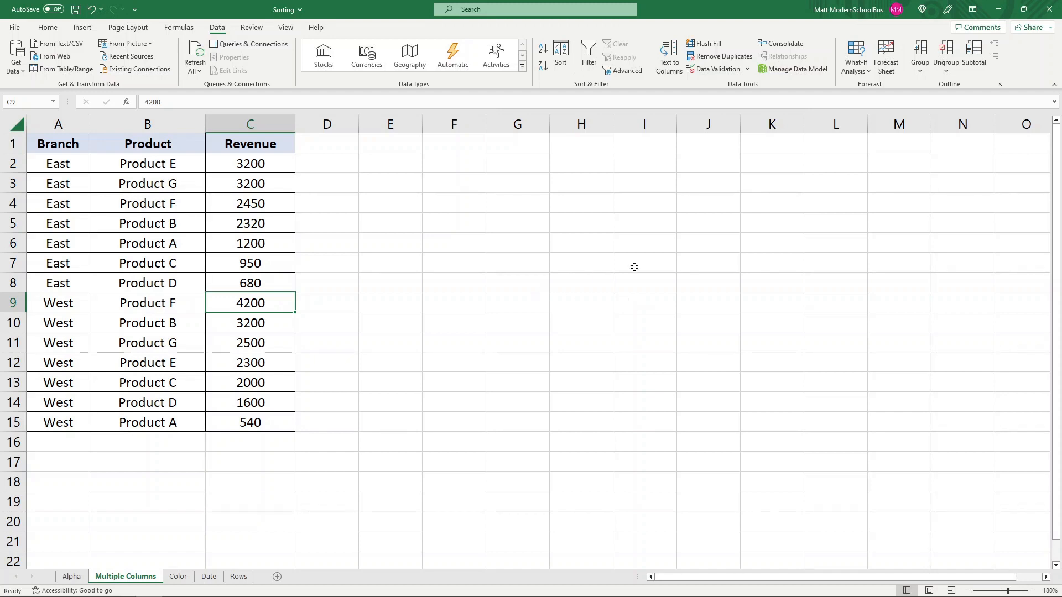
- On the Color sheet, highlight Branch cells A2:A15 that contain the text West with Light Red Fill with Dark Red Text
click(178, 577)
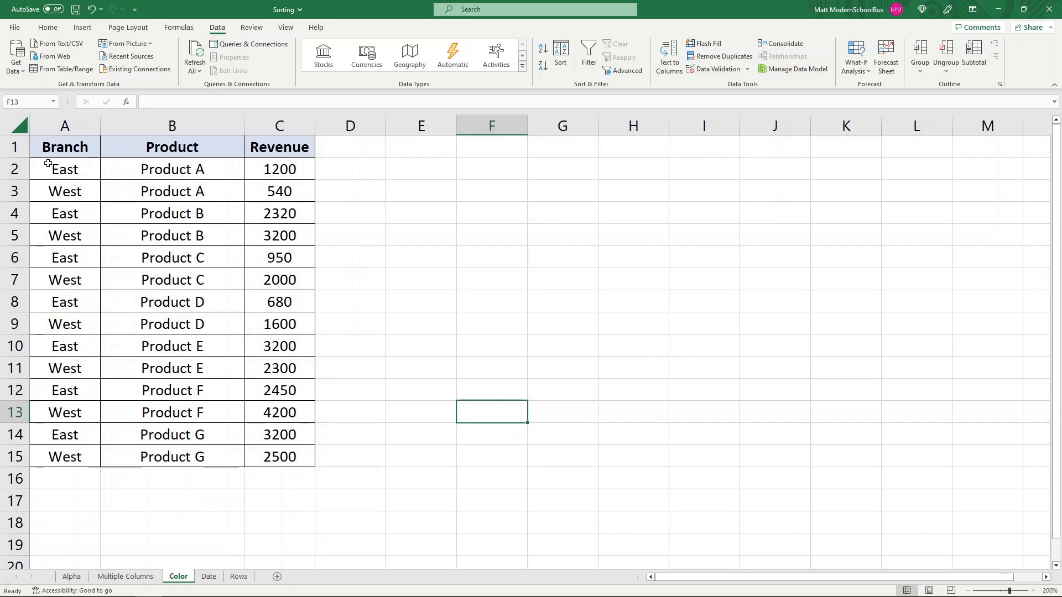
drag(69, 459, 49, 169)
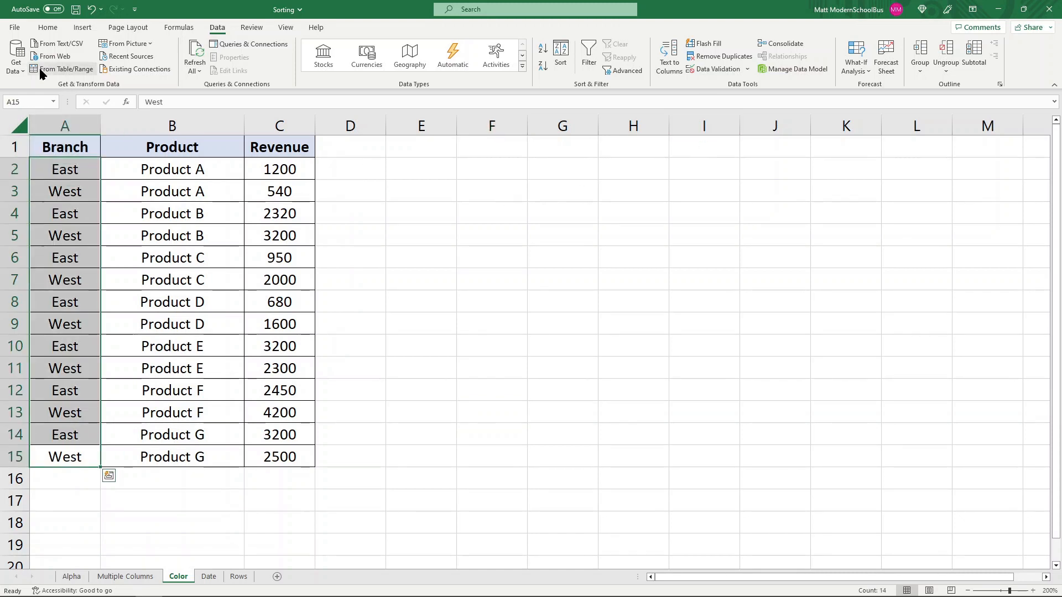
click(47, 27)
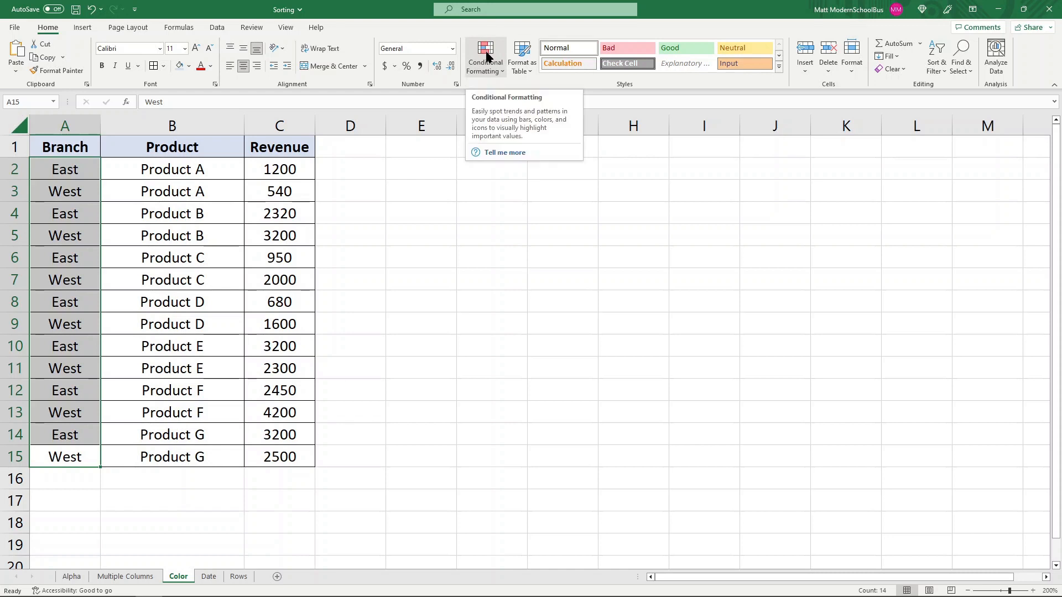
click(486, 55)
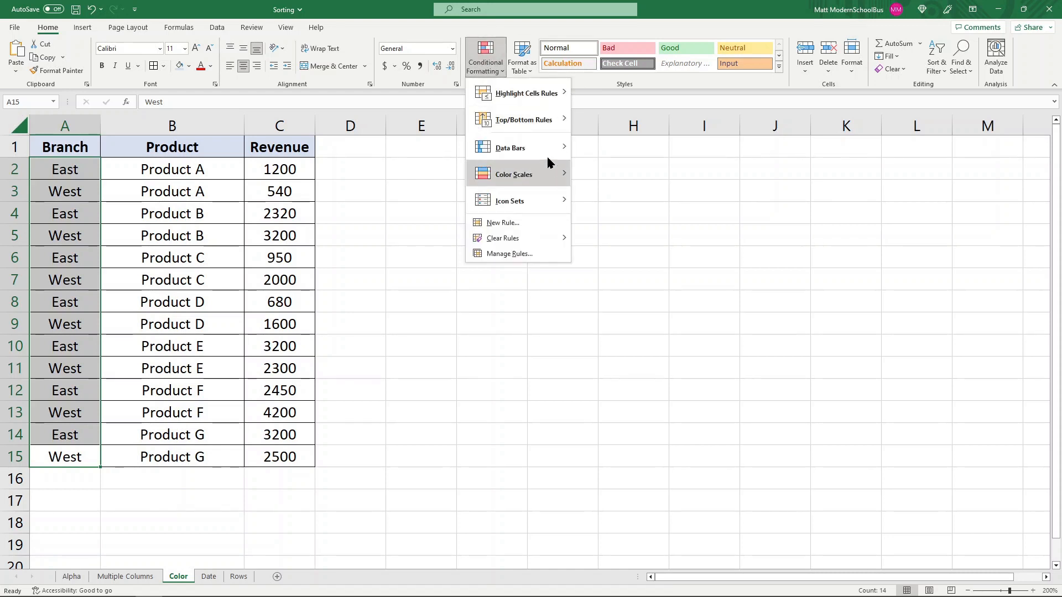
mouse_move(532, 94)
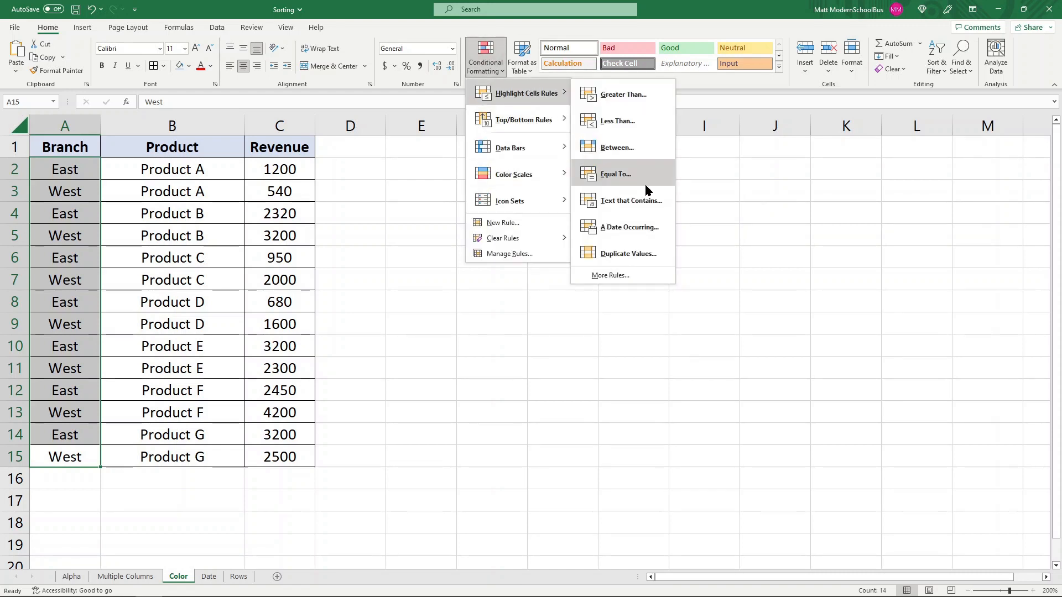
click(641, 201)
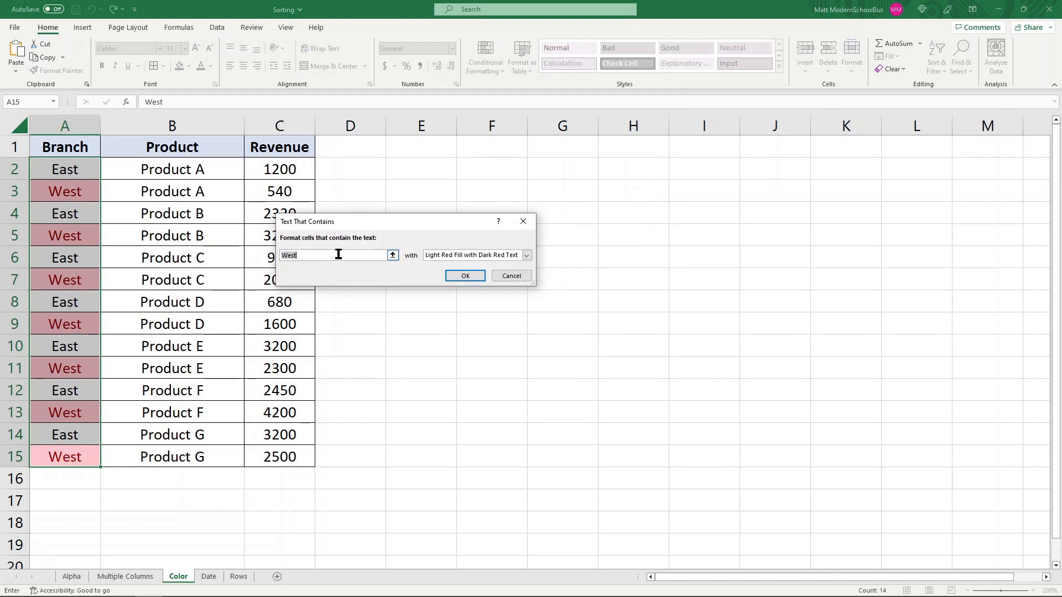
click(466, 278)
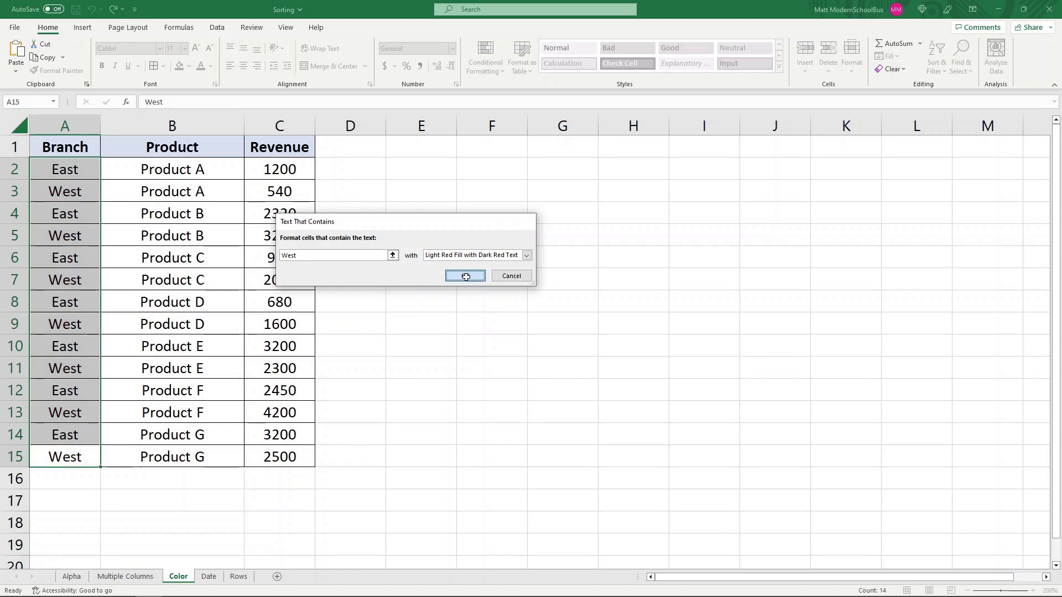
click(555, 318)
- Check the highlighted West cells down the Branch column
click(74, 192)
click(80, 233)
click(75, 281)
click(73, 317)
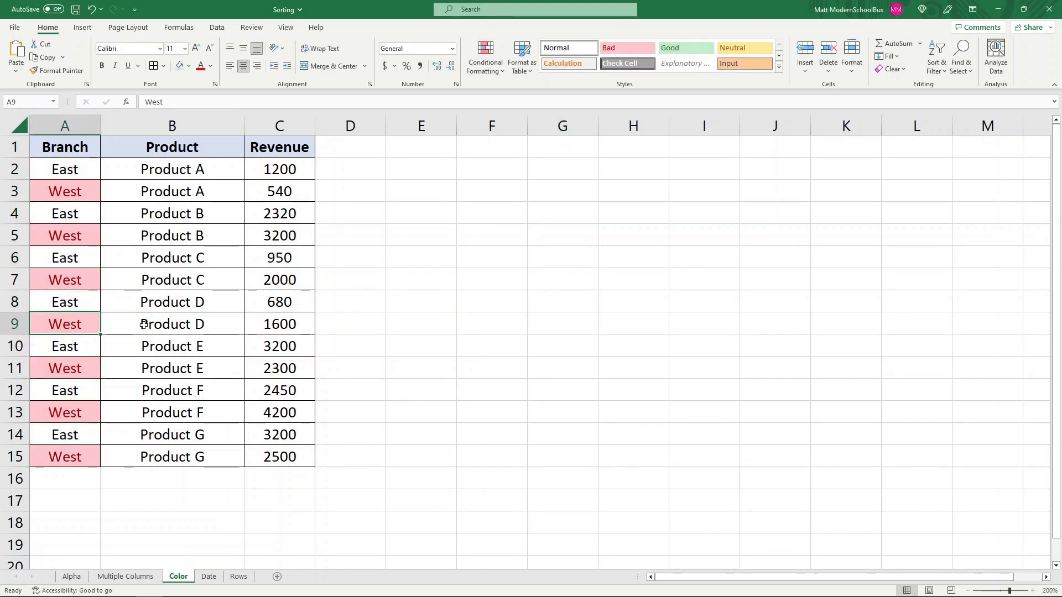
click(80, 372)
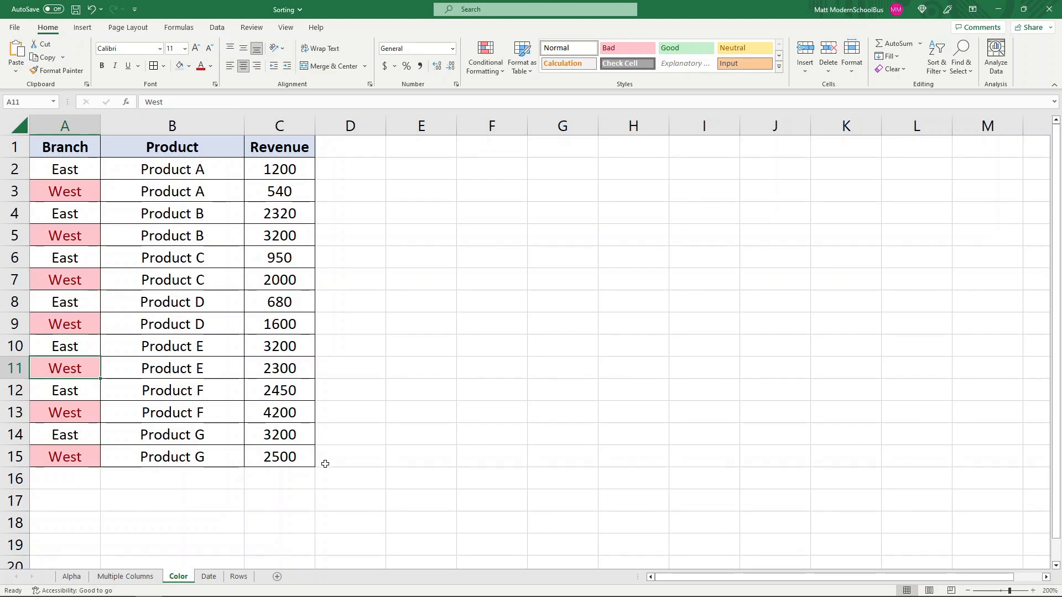
- Set up a custom sort of the whole Color sheet table by Branch, sorting on Cell Color
click(285, 459)
key(ctrl+a)
click(218, 30)
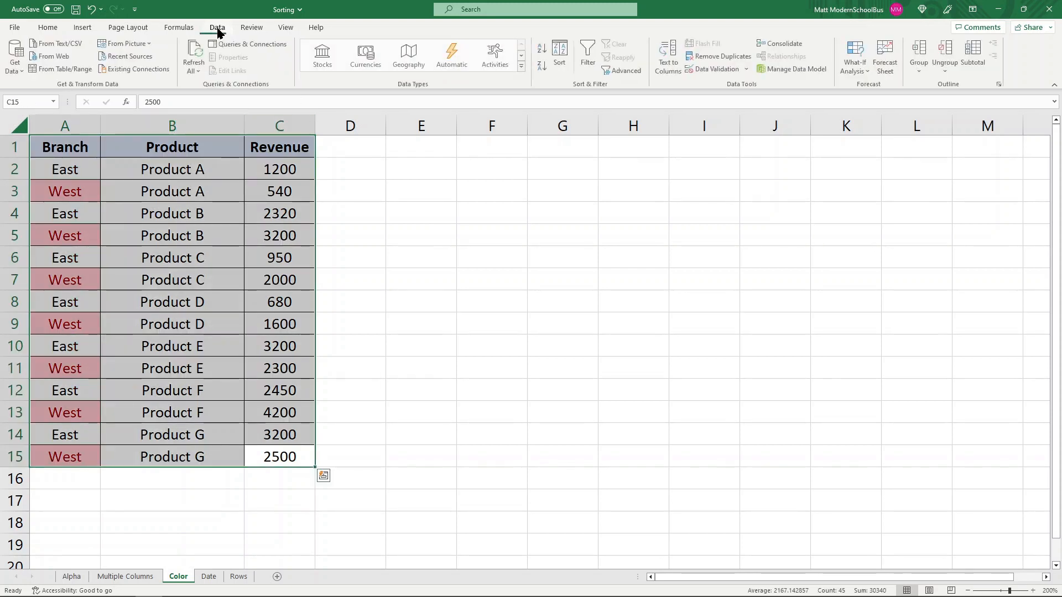
click(559, 55)
click(341, 219)
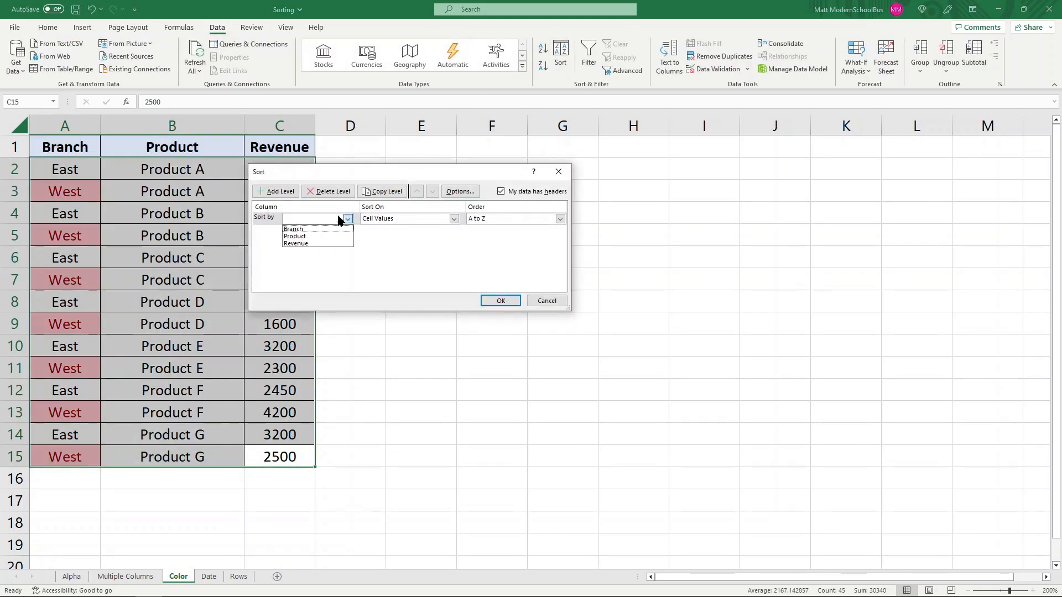
click(326, 230)
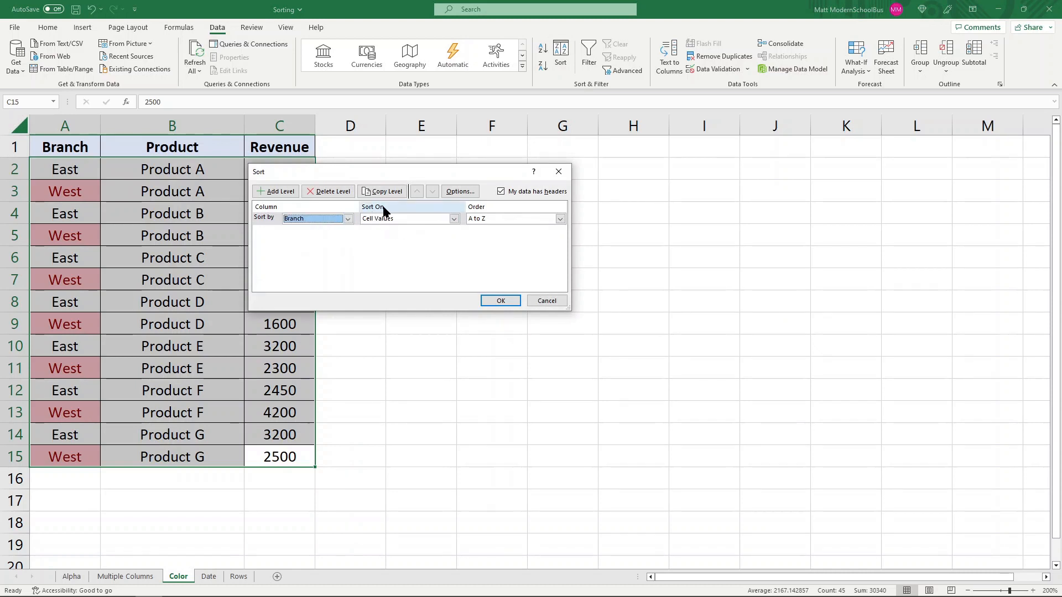
click(401, 221)
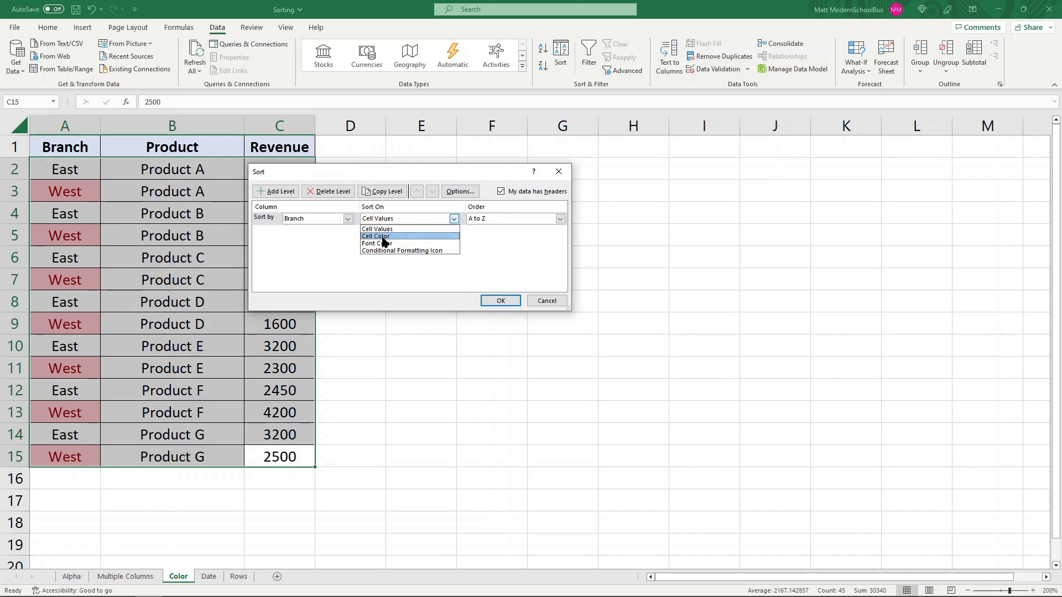
click(394, 235)
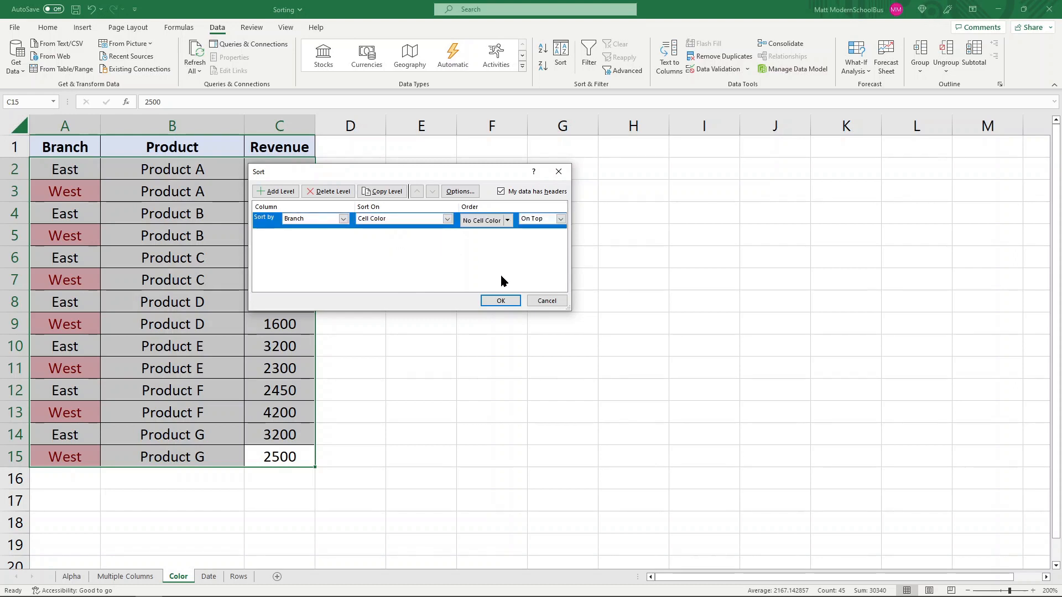
- Set the cell color order to the light red fill, RGB(255, 199, 206), On Top and apply the sort
click(448, 219)
click(393, 236)
click(508, 221)
click(508, 221)
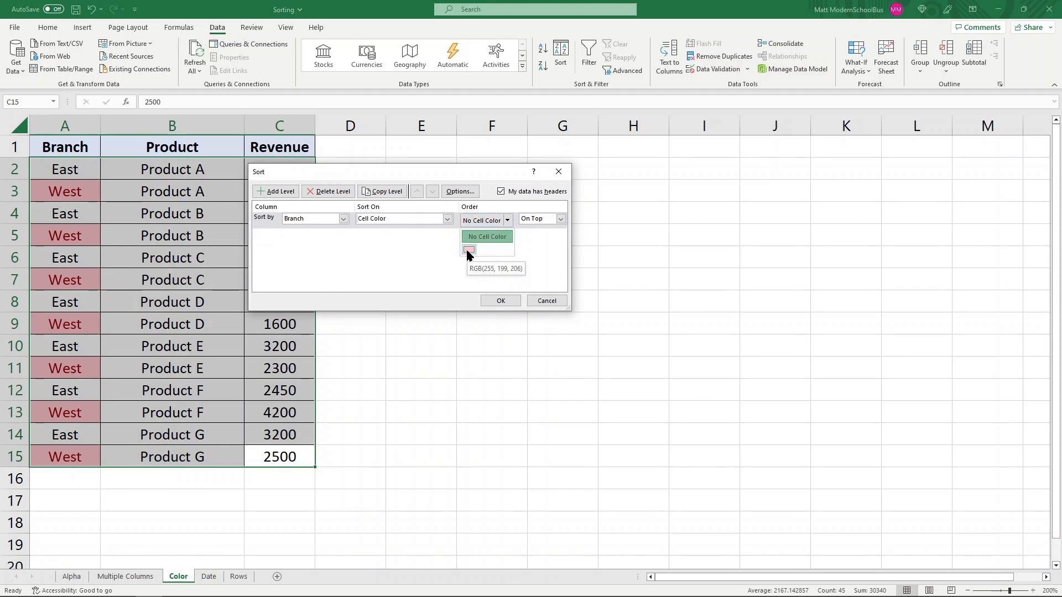
click(469, 251)
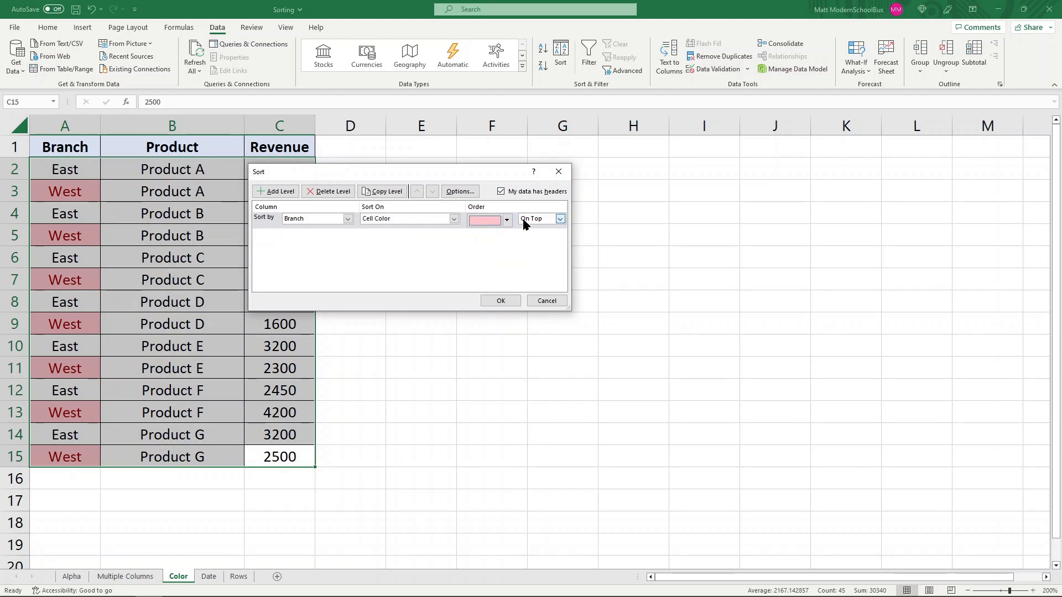
click(500, 301)
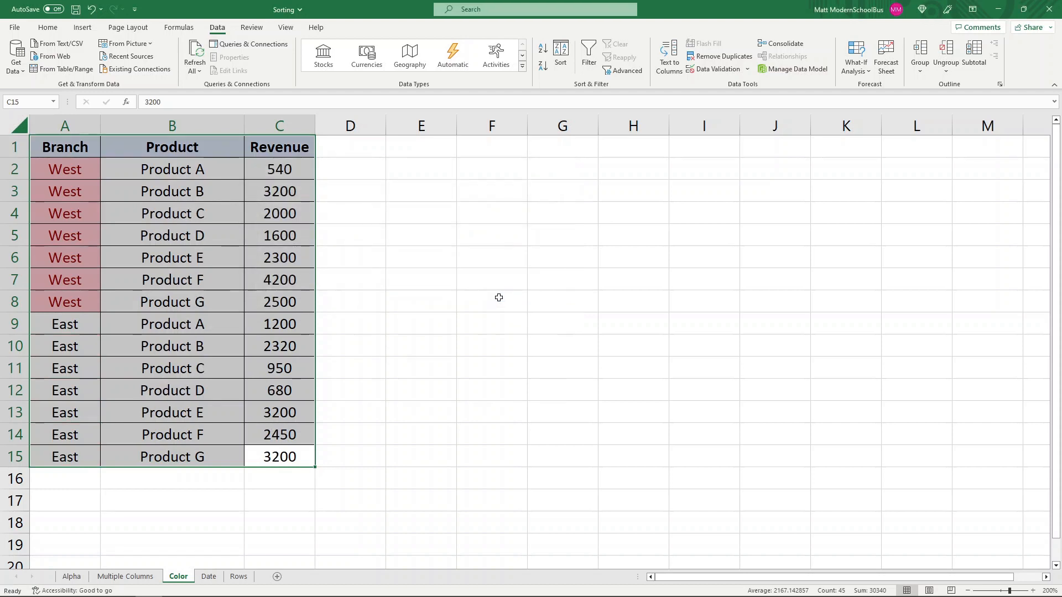
- Re-sort the table by Branch on Font Color with the dark red font On Top
click(561, 55)
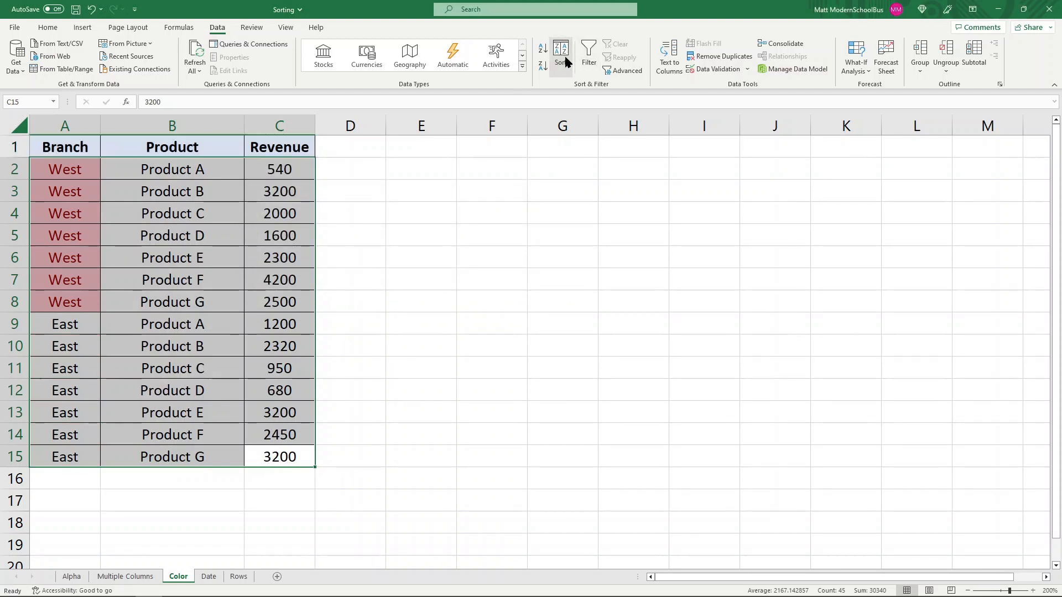
click(380, 220)
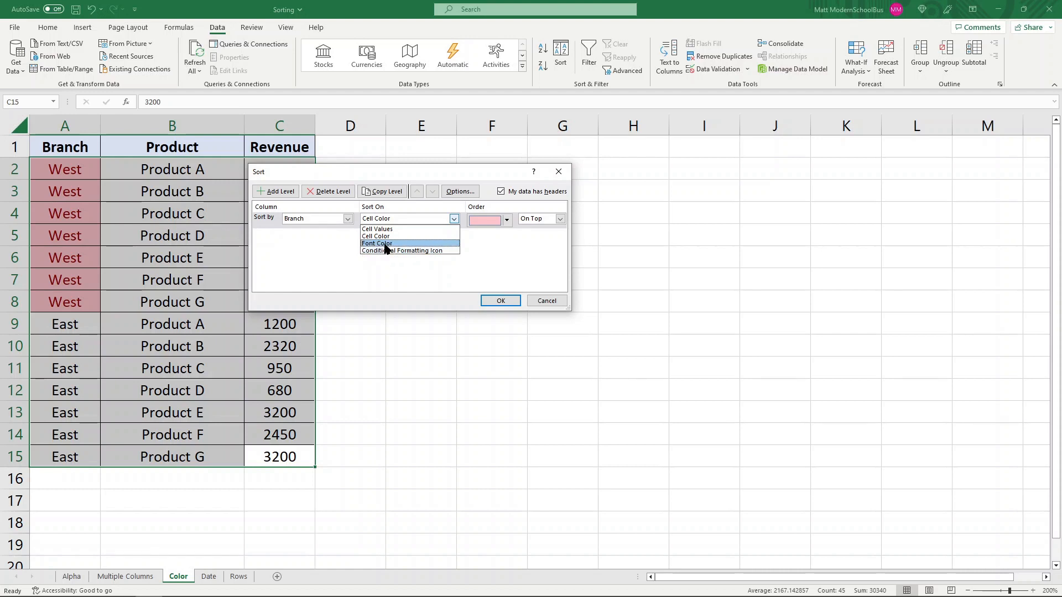
click(437, 244)
click(507, 221)
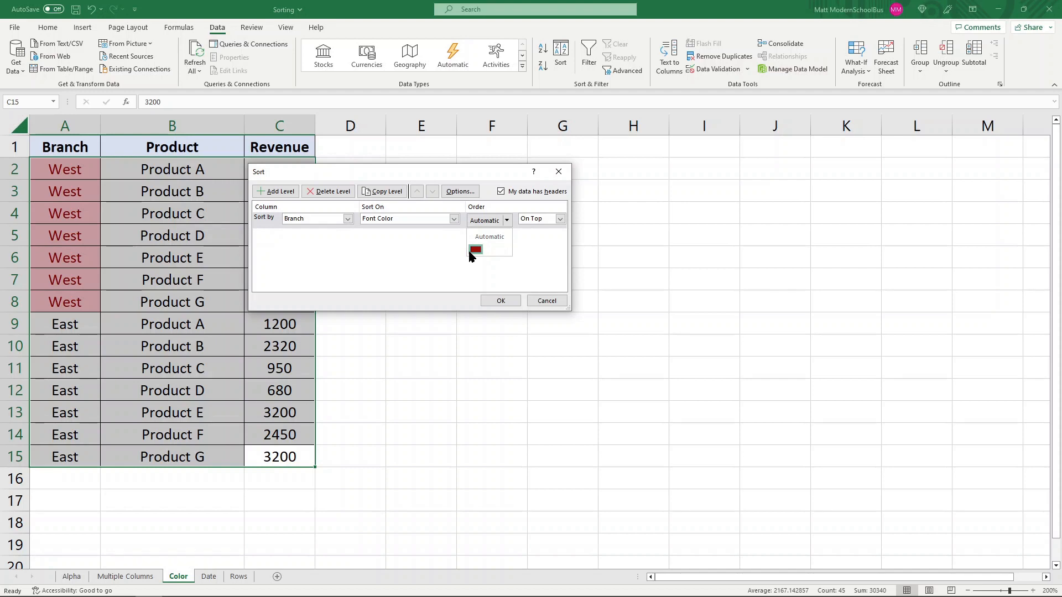
click(505, 308)
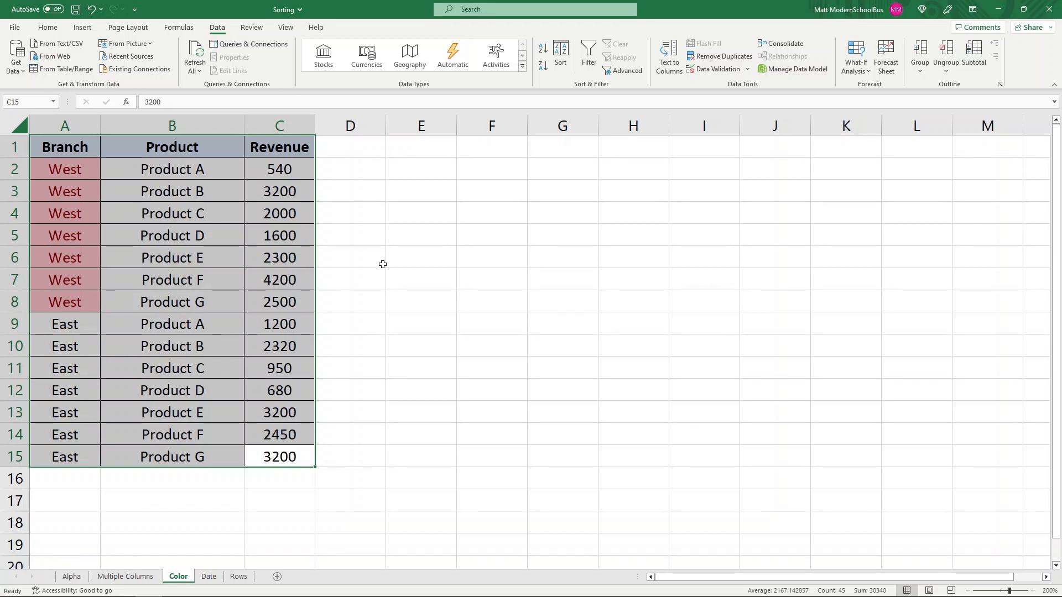
click(421, 303)
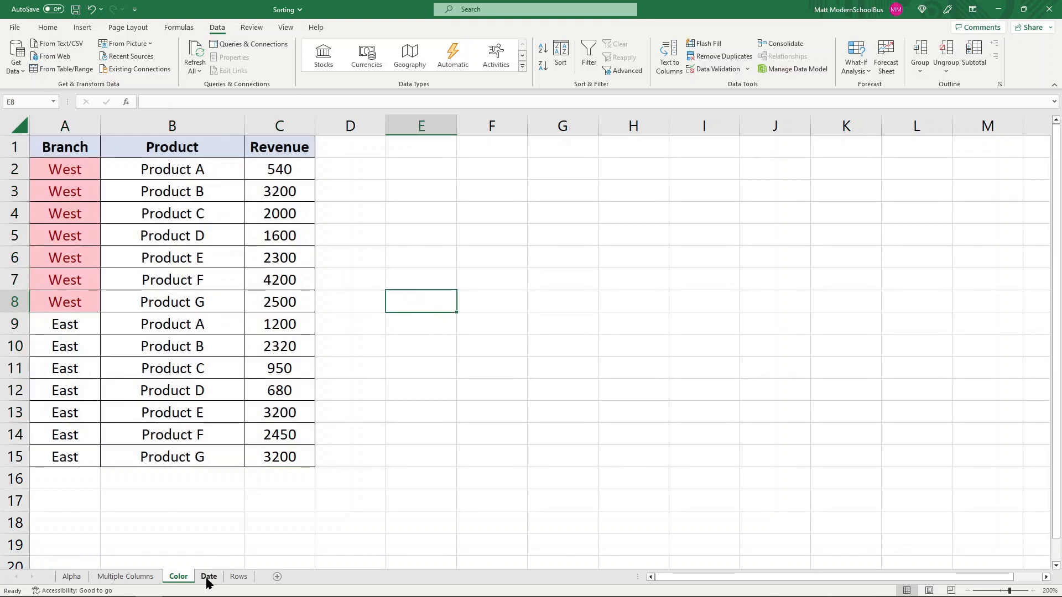
- Sort the whole Date sheet table by the Date column on Cell Values, Newest to Oldest
click(208, 577)
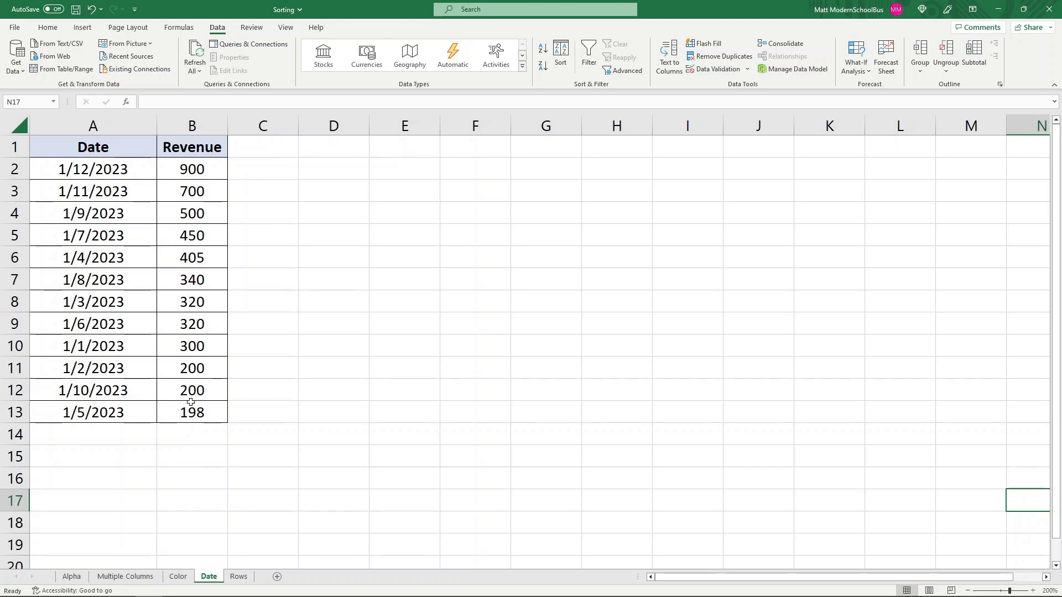
drag(113, 144, 192, 412)
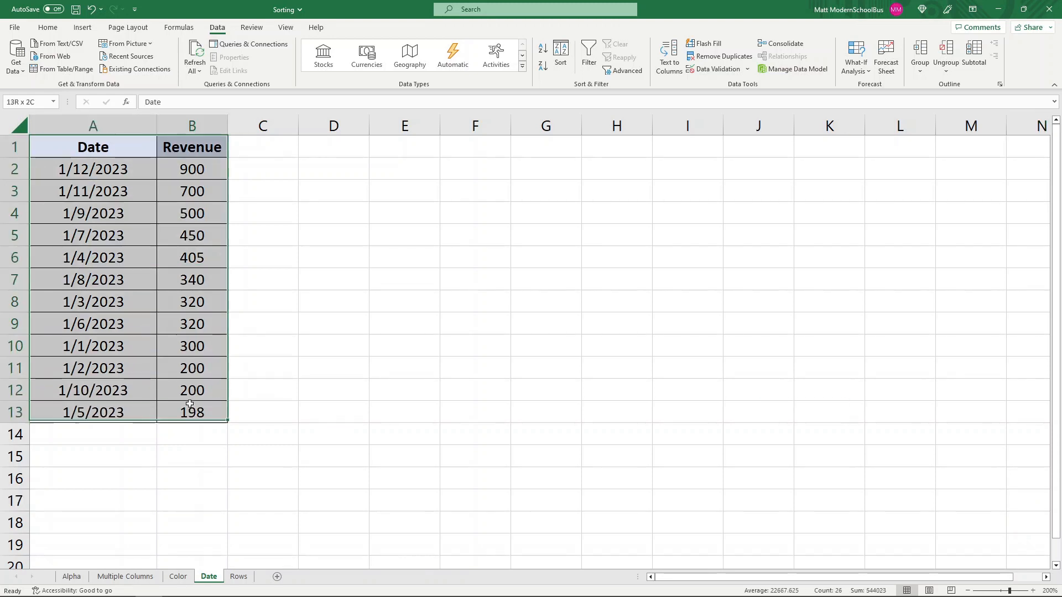
click(560, 60)
click(304, 219)
click(311, 229)
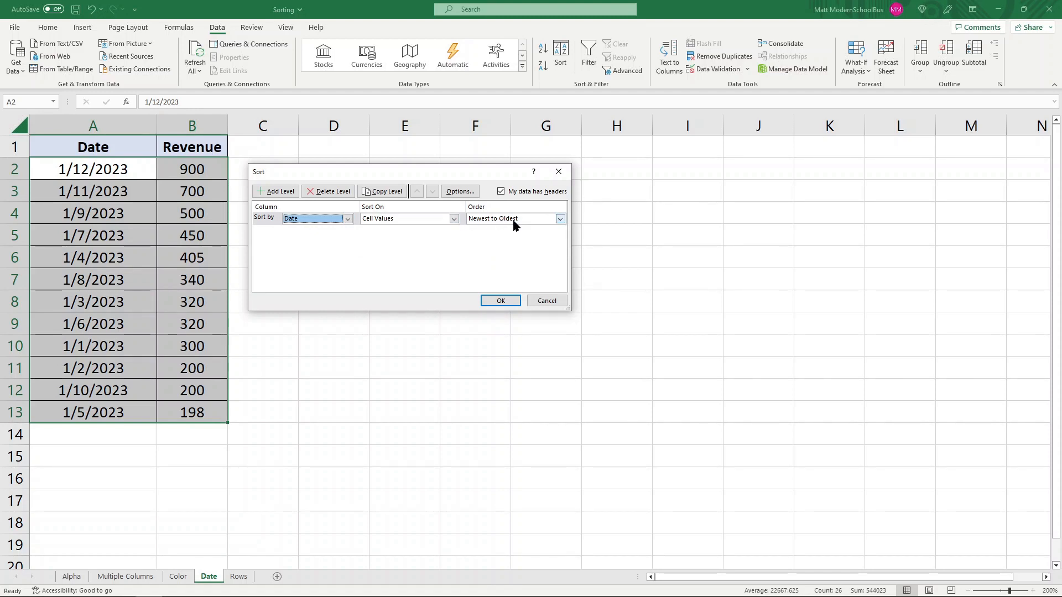
click(509, 301)
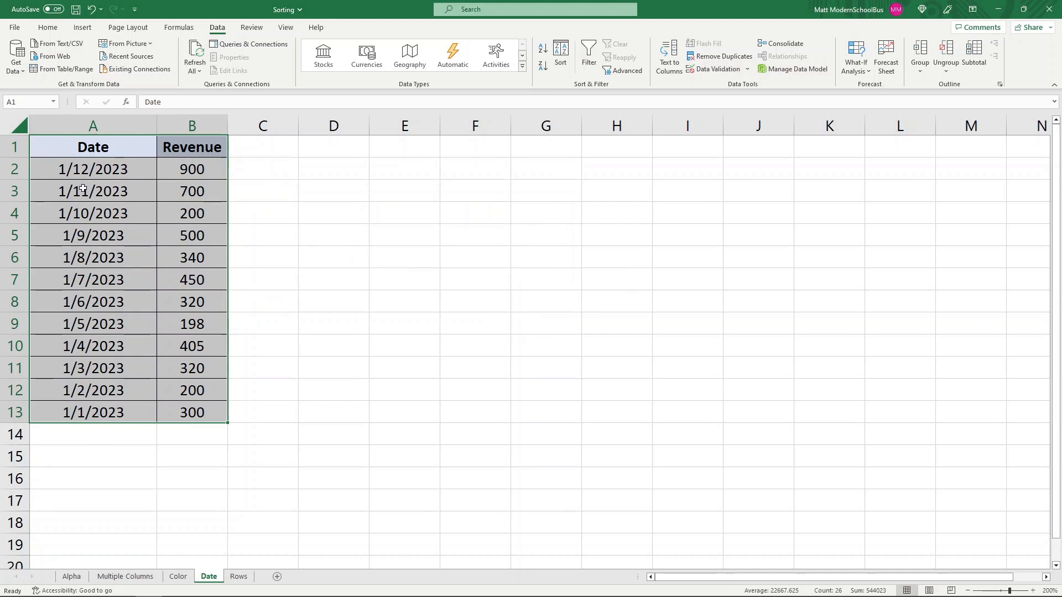
- Re-sort the table by Date from Oldest to Newest and check the order of the dates down the column
click(560, 56)
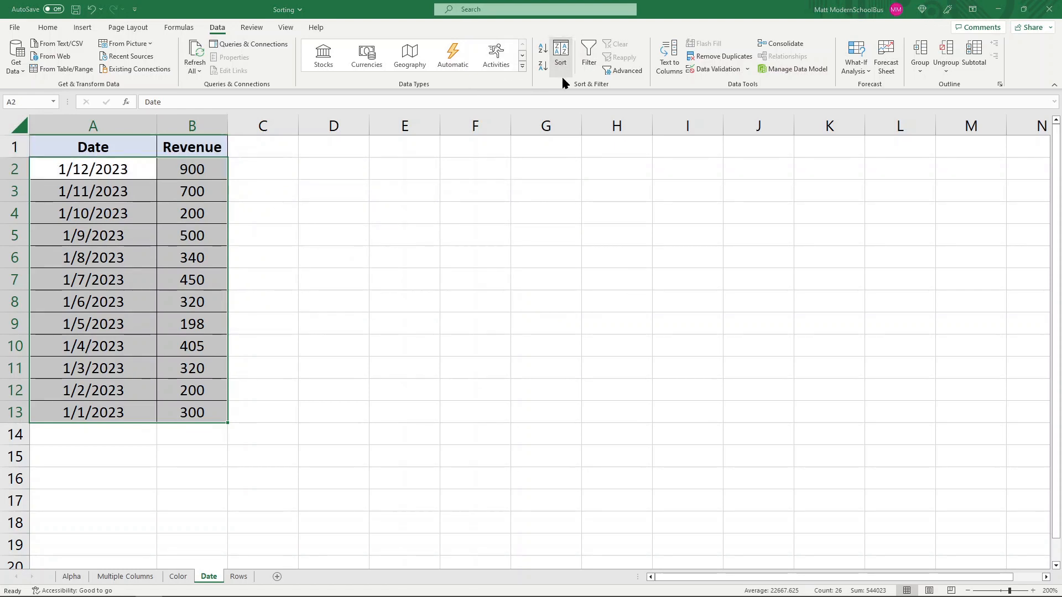
click(560, 220)
click(510, 233)
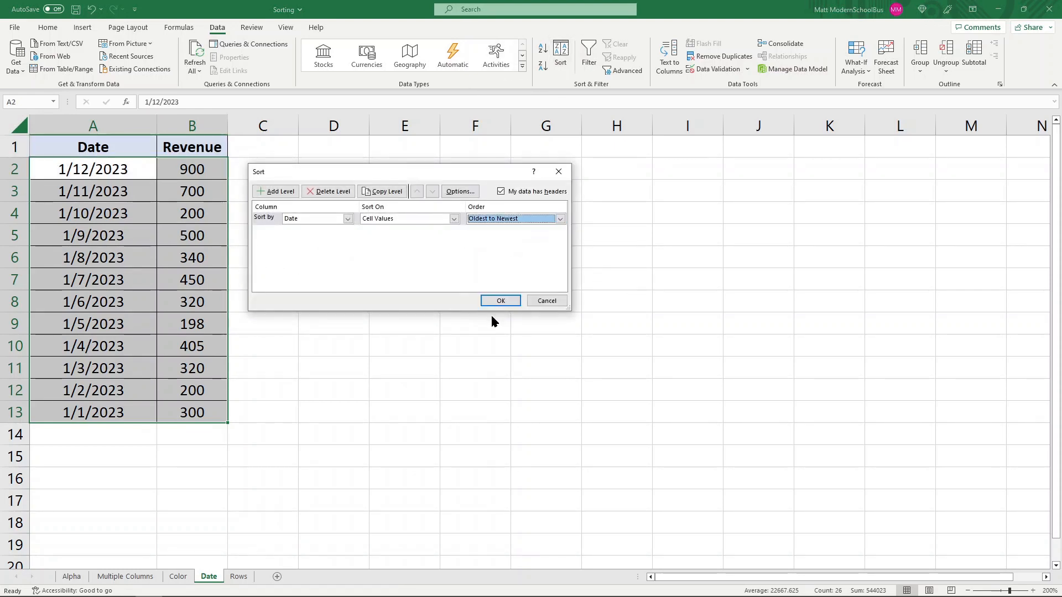
click(500, 302)
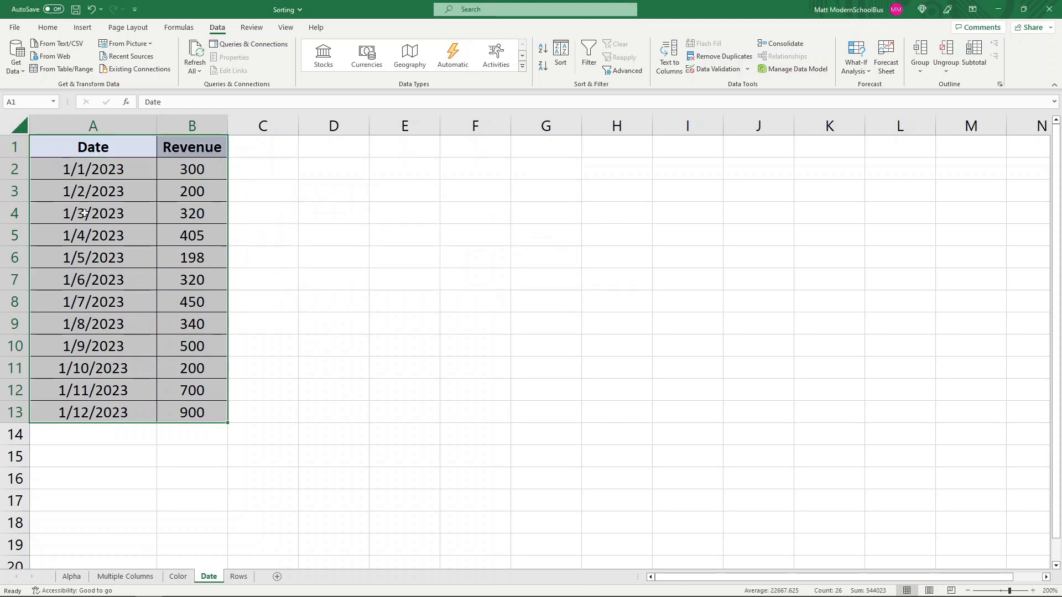
drag(99, 176, 144, 414)
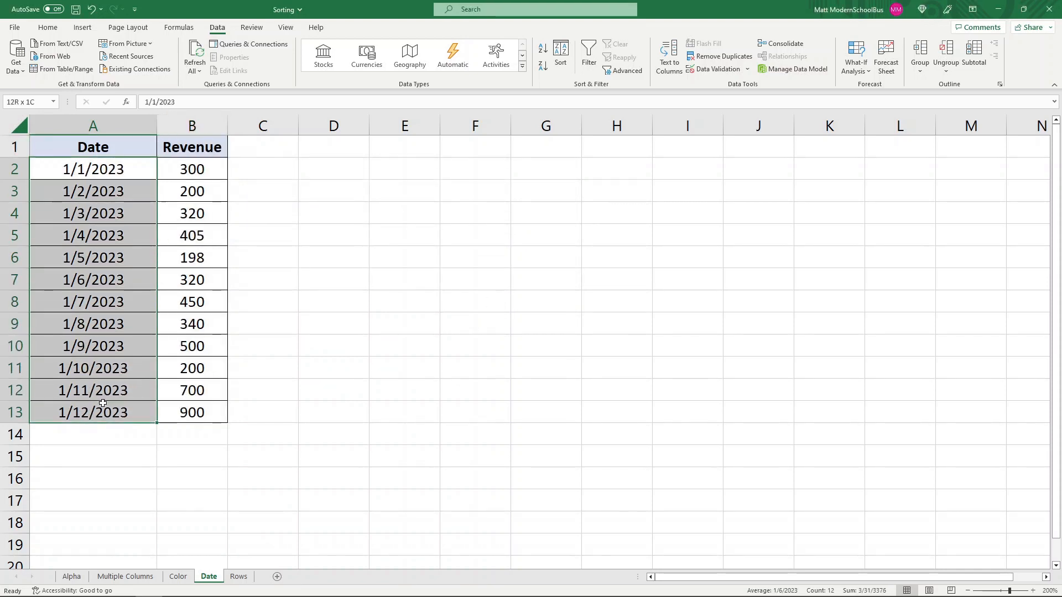
click(125, 171)
click(114, 348)
click(96, 408)
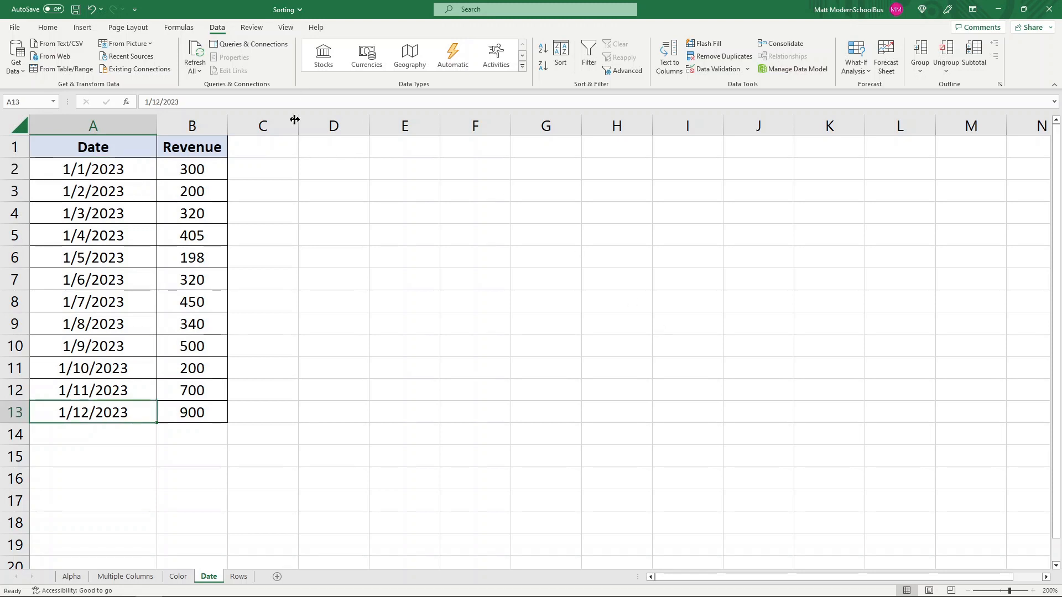
drag(87, 145, 213, 415)
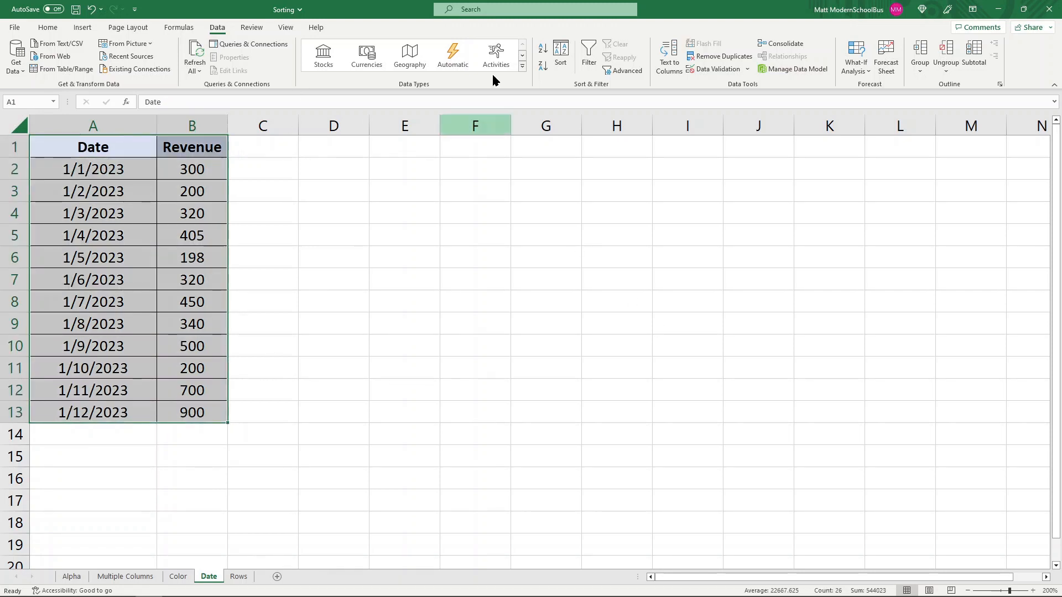
click(560, 52)
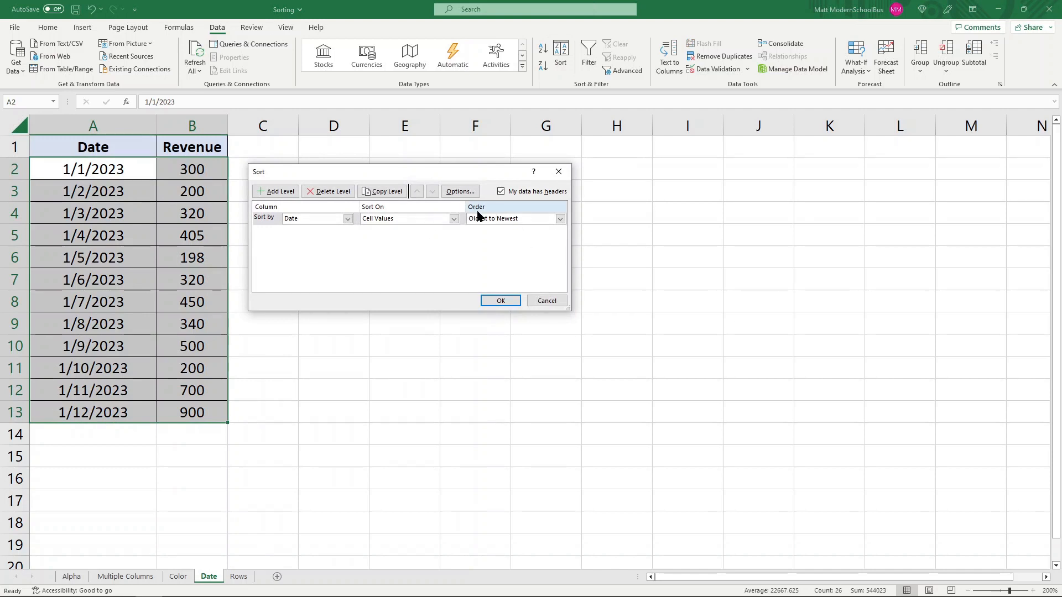
click(498, 220)
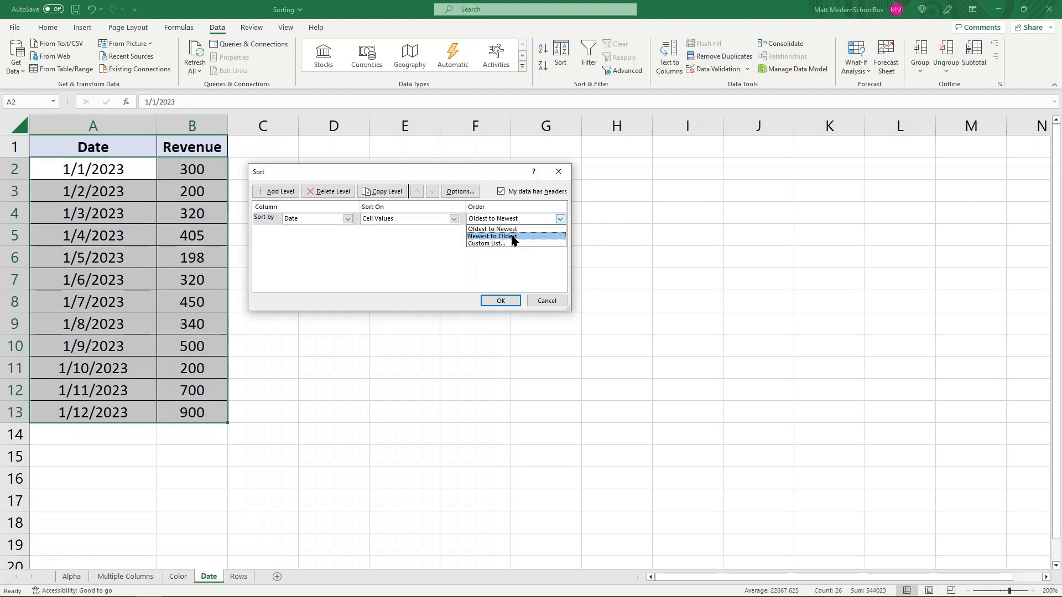
click(548, 301)
click(548, 301)
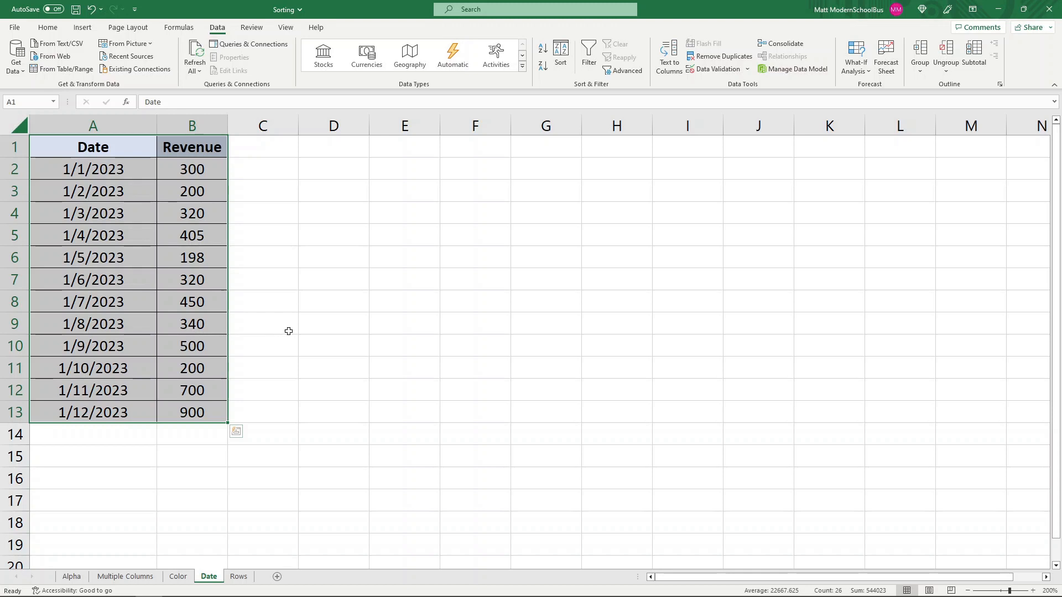
- On the Rows sheet, start a custom sort of cells A1:F1 with the orientation set to Sort left to right
click(239, 577)
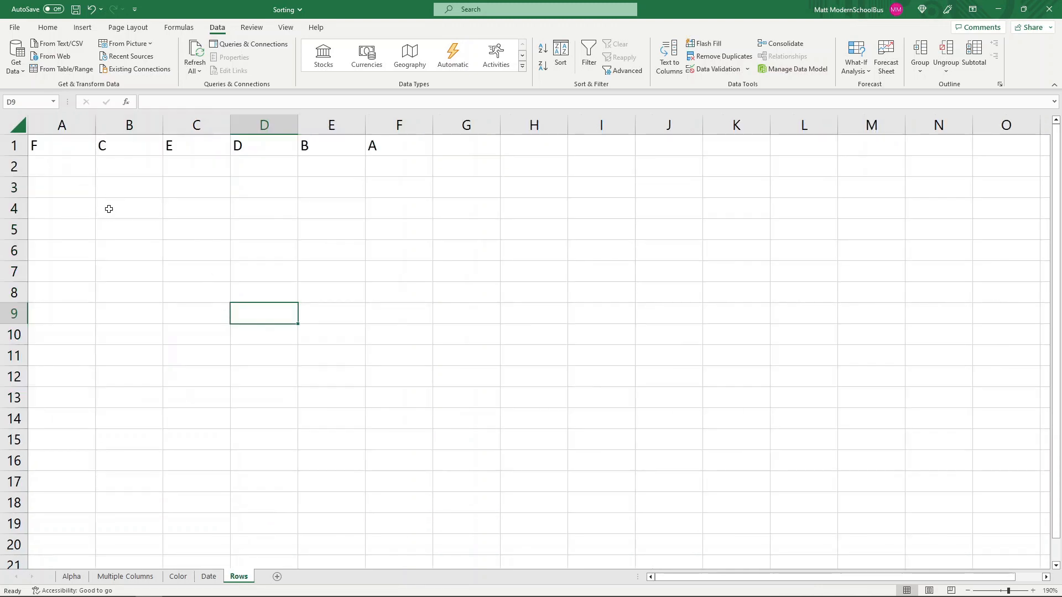
drag(49, 147, 414, 147)
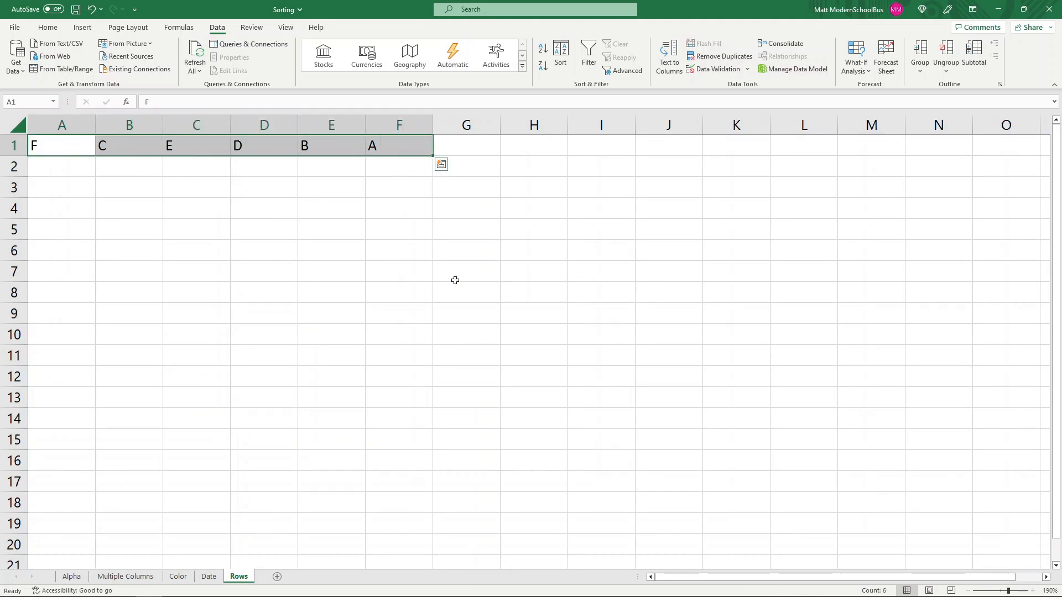
click(559, 53)
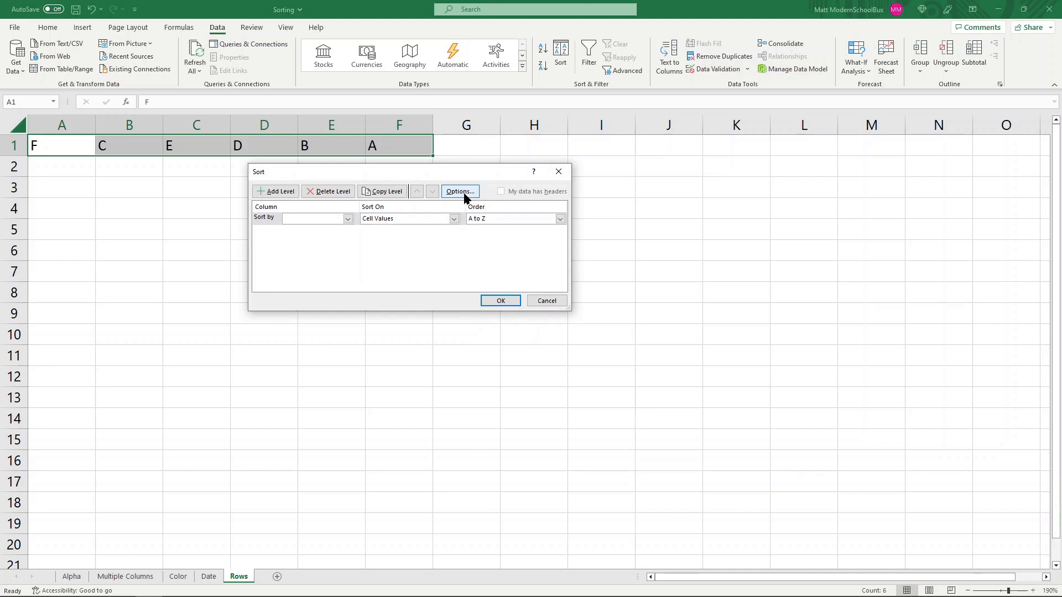
click(460, 191)
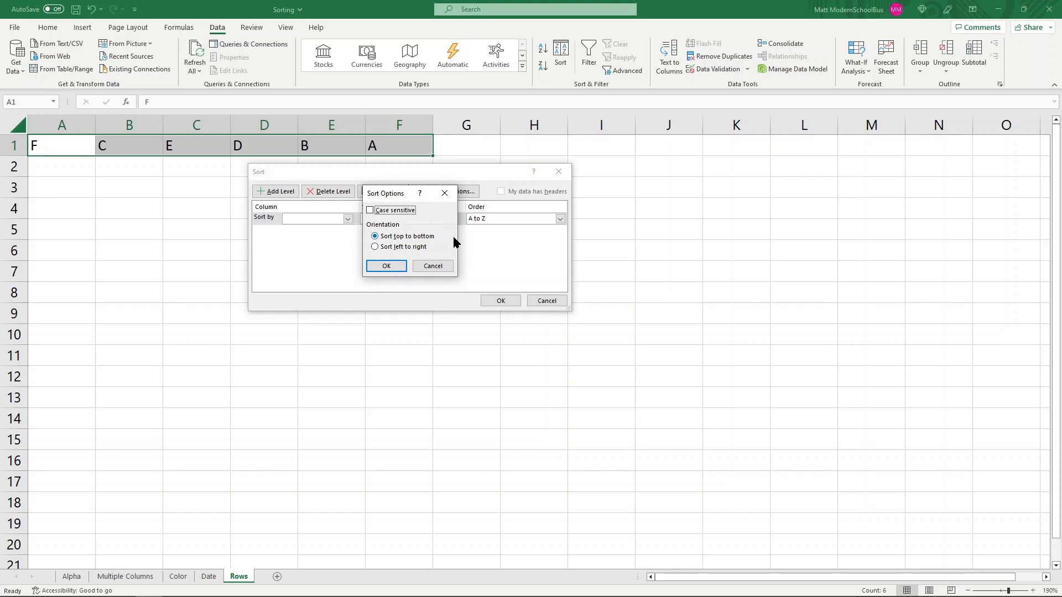
click(403, 248)
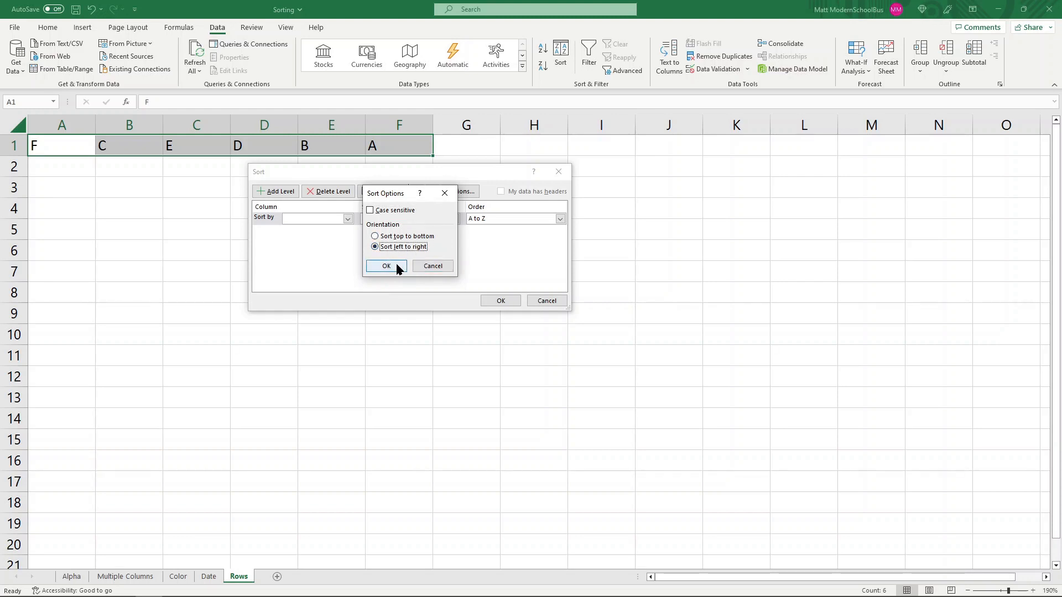
click(387, 266)
- Sort the selected cells by Row 1 on Cell Values, A to Z, and check the order of the letters
click(347, 219)
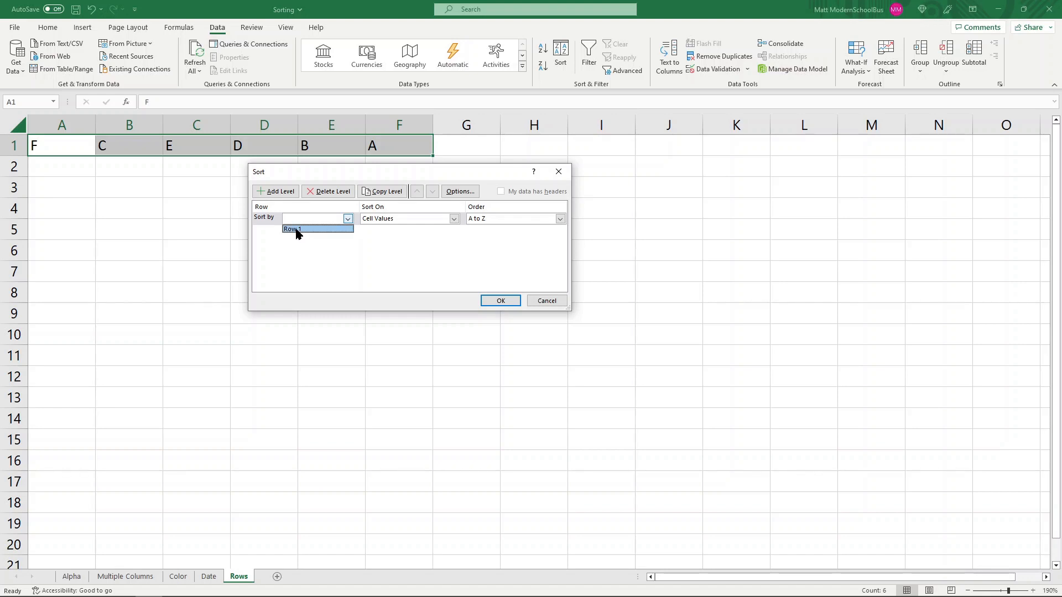
click(299, 230)
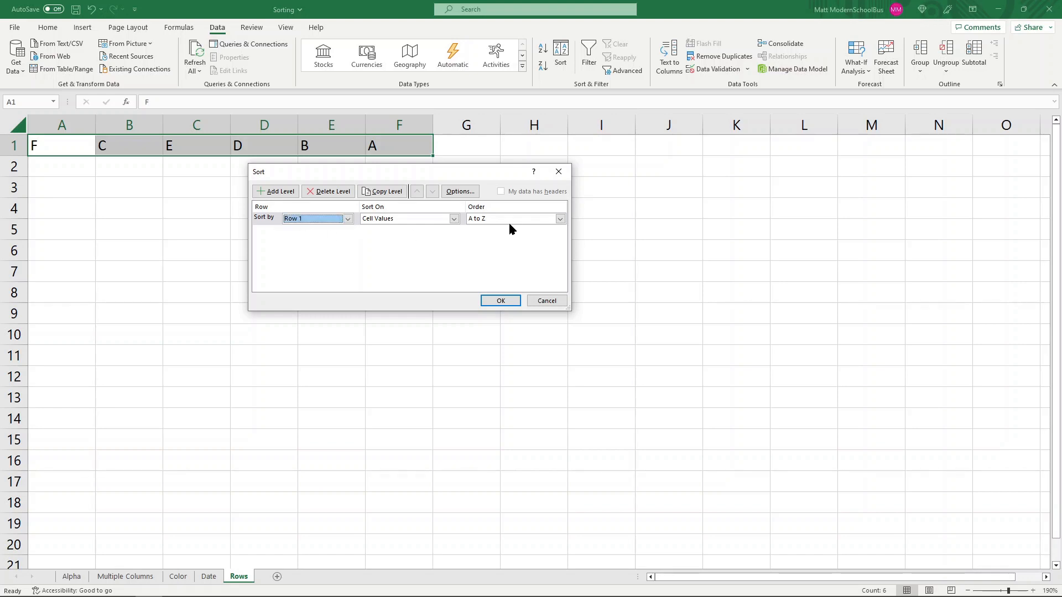
click(505, 300)
click(226, 252)
drag(65, 142, 398, 142)
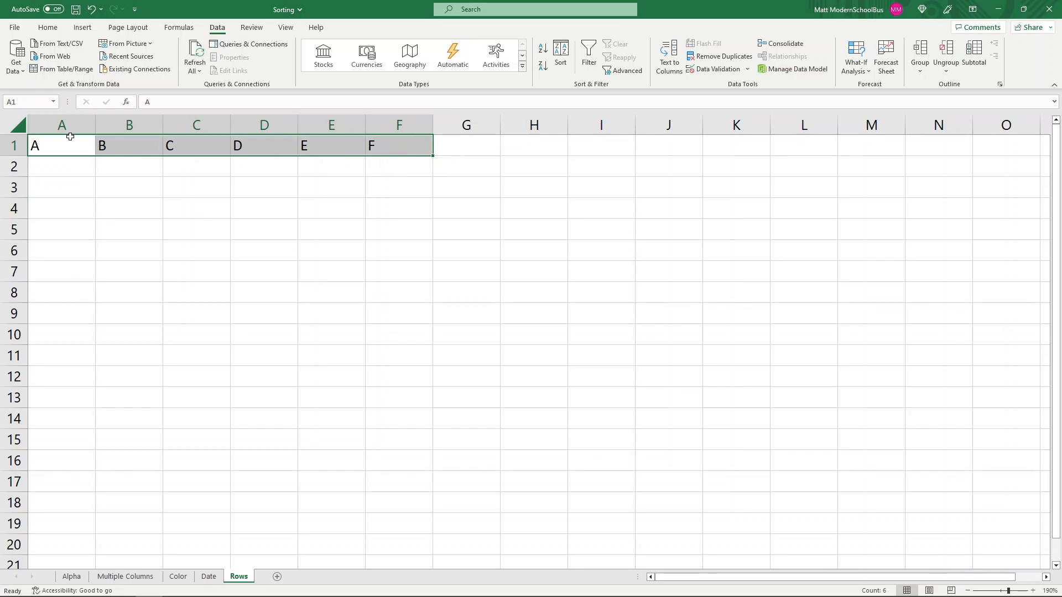
click(331, 271)
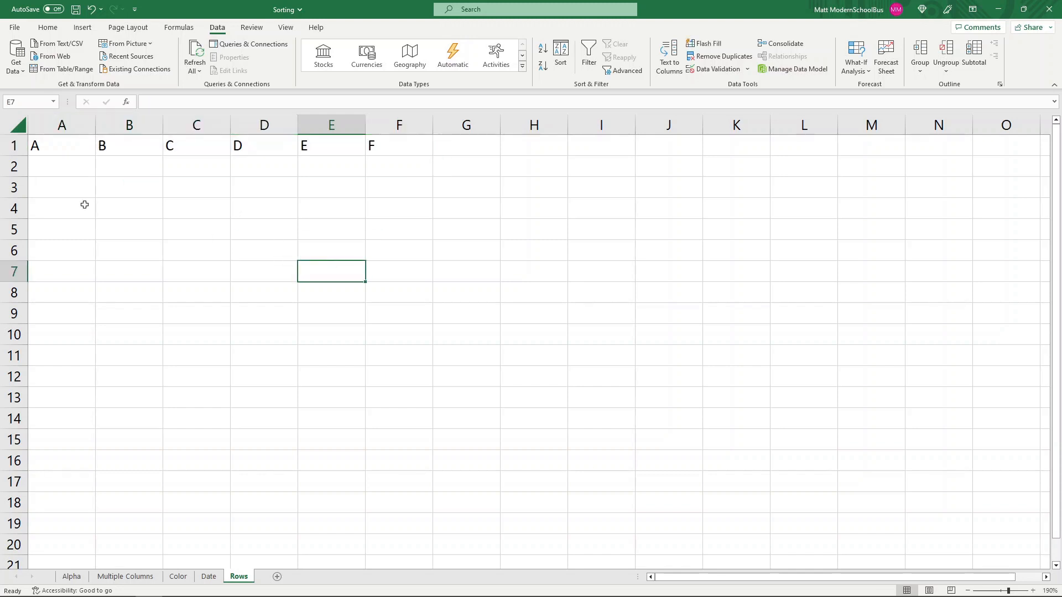